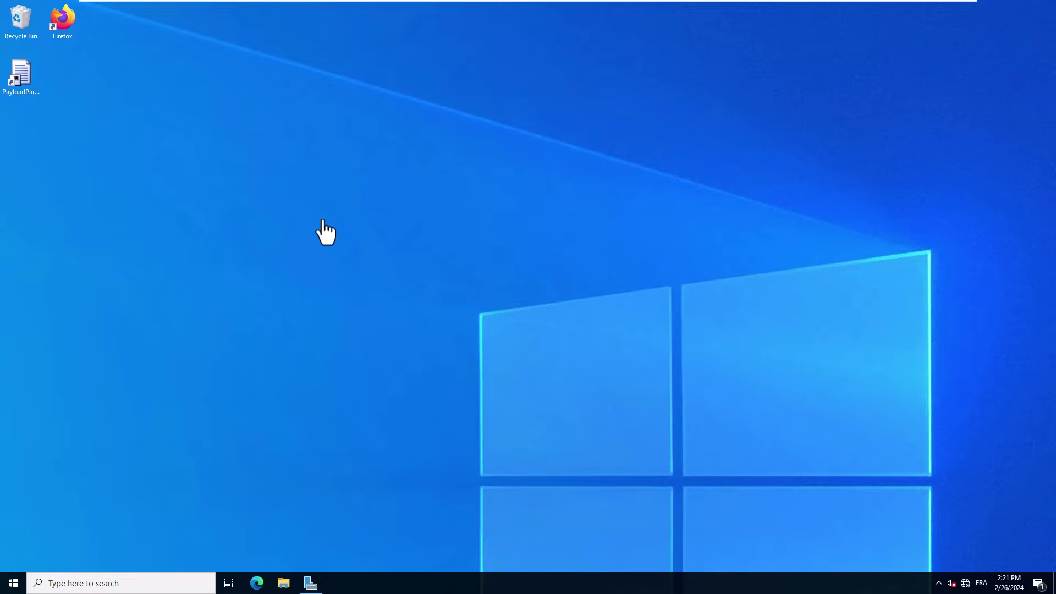
Create a folder named Deploy at the root of Local Disk (C:) and open its Properties
{"action": "left_click", "coordinate": [284, 584]}
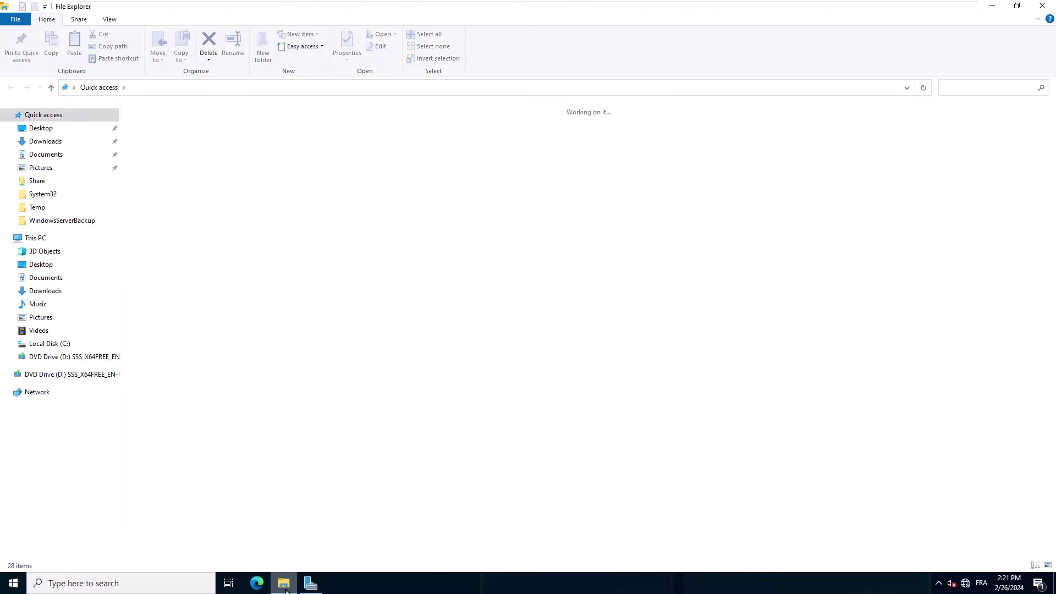
{"action": "left_click", "coordinate": [55, 345]}
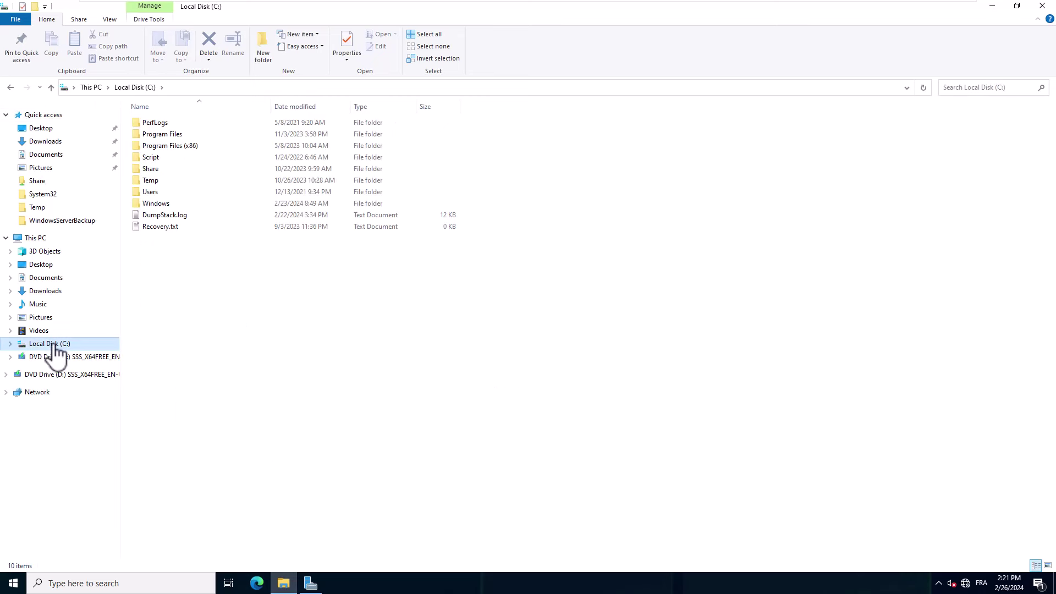
{"action": "right_click", "coordinate": [171, 267]}
{"action": "mouse_move", "coordinate": [233, 382]}
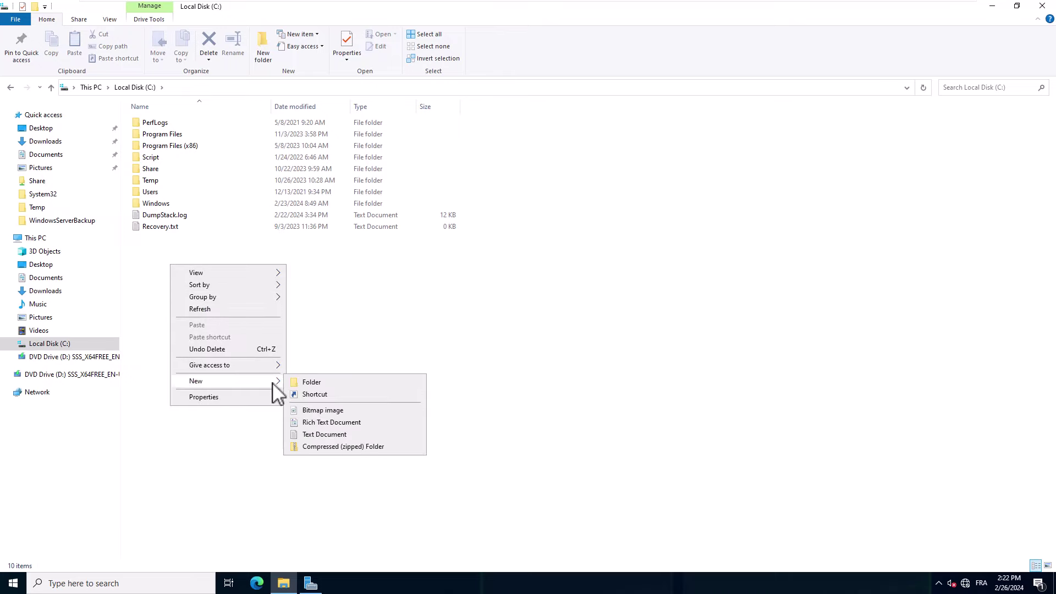
{"action": "left_click", "coordinate": [307, 383]}
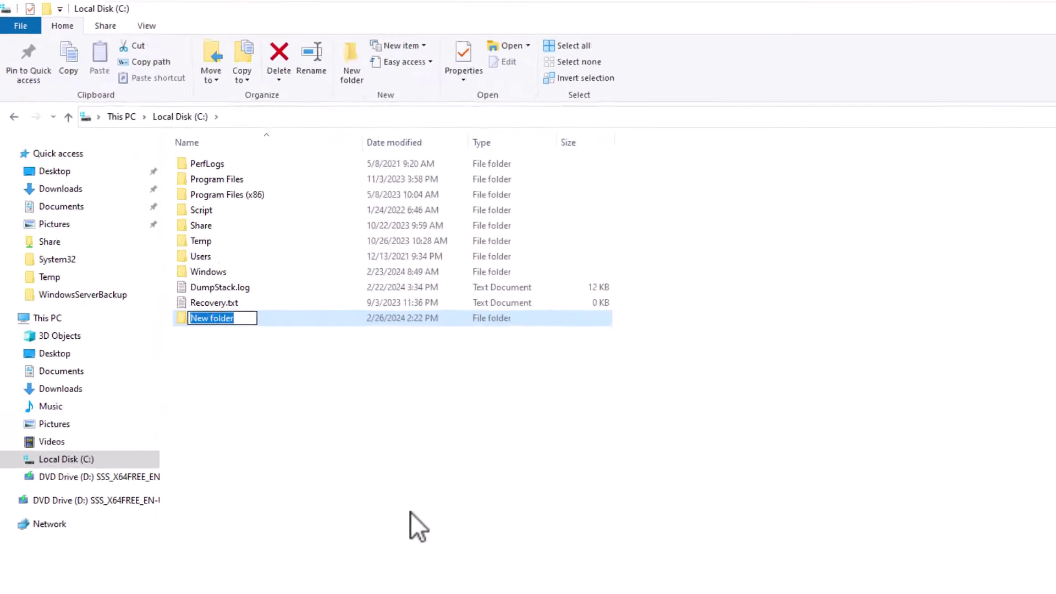
{"action": "type", "text": "Deploy"}
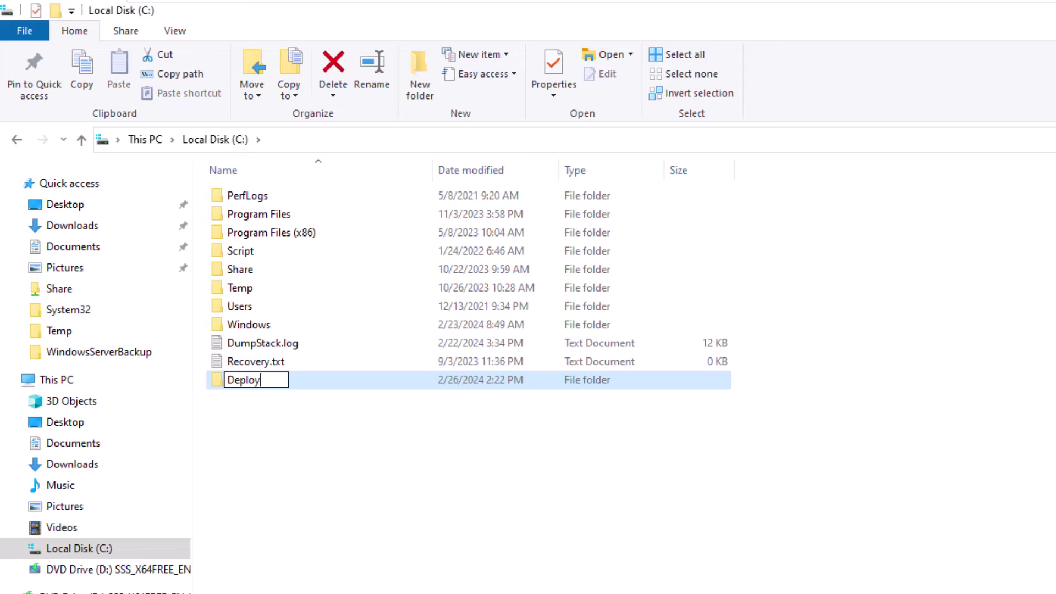
{"action": "key", "text": "Return"}
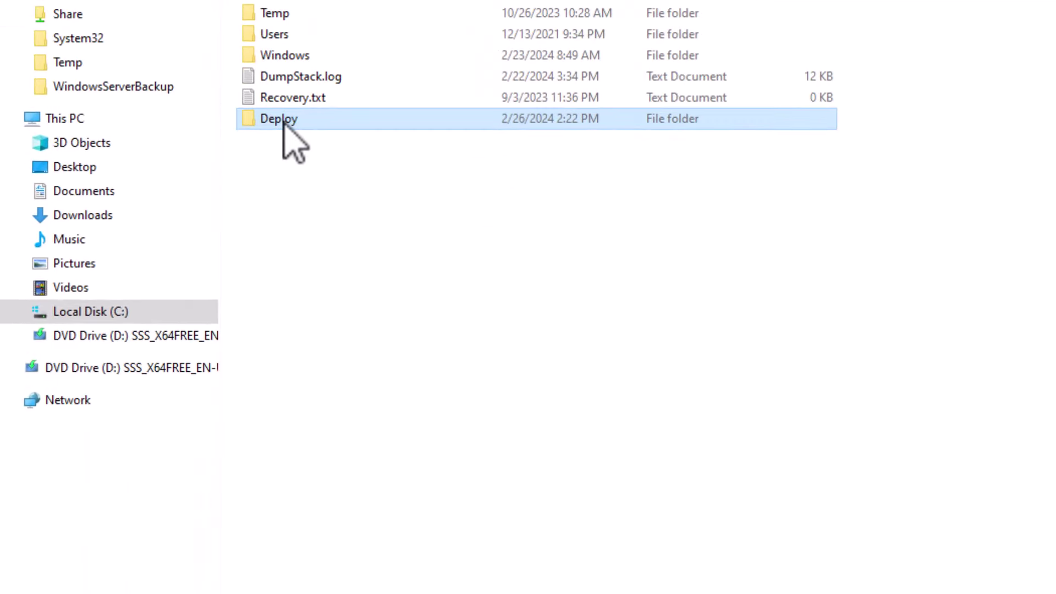
{"action": "right_click", "coordinate": [248, 381]}
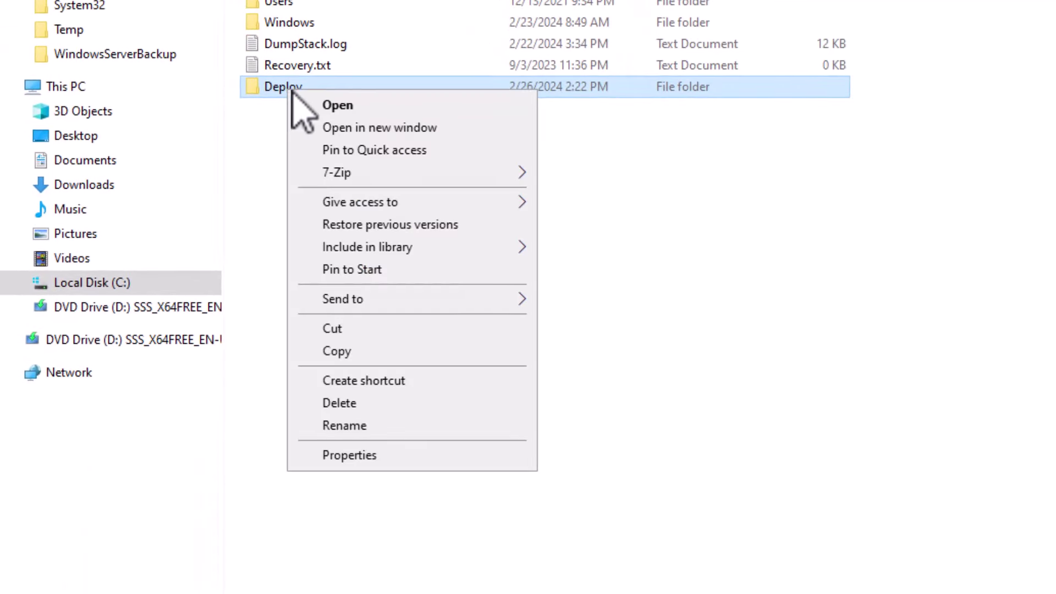
{"action": "left_click", "coordinate": [350, 456]}
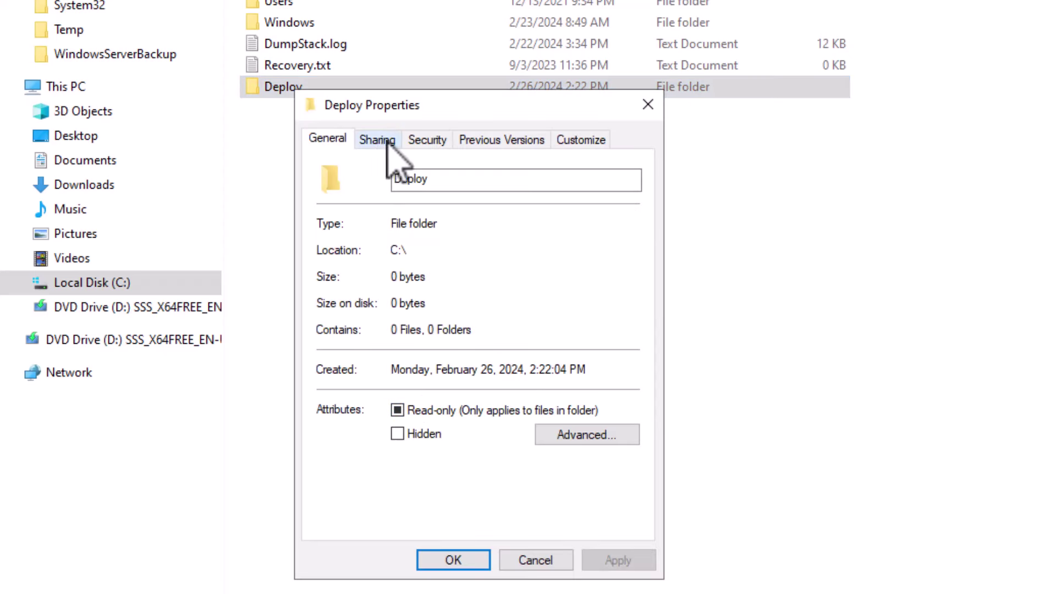
Turn on Advanced Sharing for Deploy with share name Deploy and view its share permissions
{"action": "left_click", "coordinate": [376, 142]}
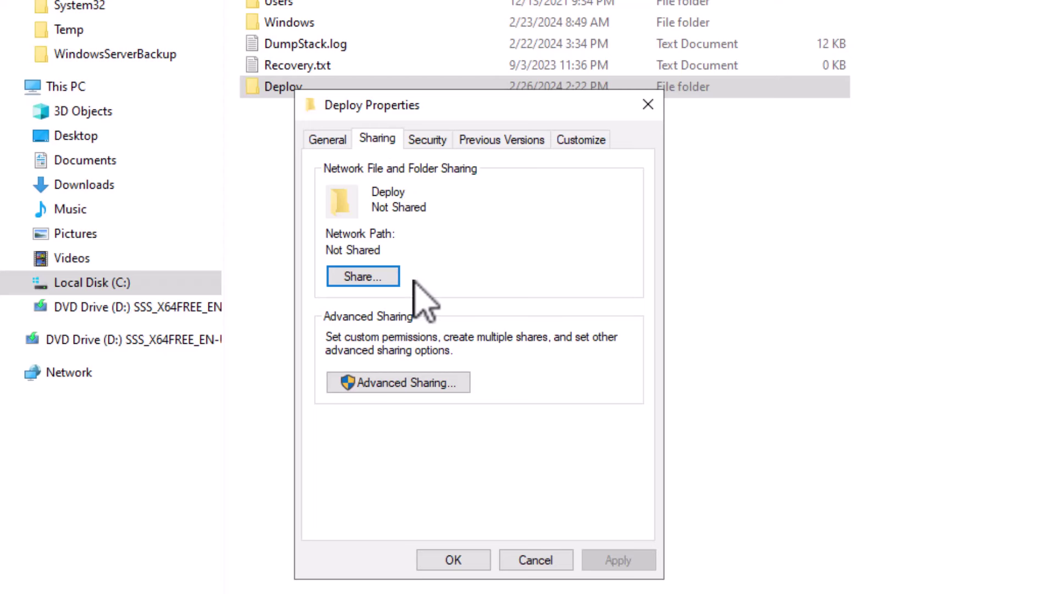
{"action": "left_click", "coordinate": [446, 384]}
{"action": "left_click", "coordinate": [325, 176]}
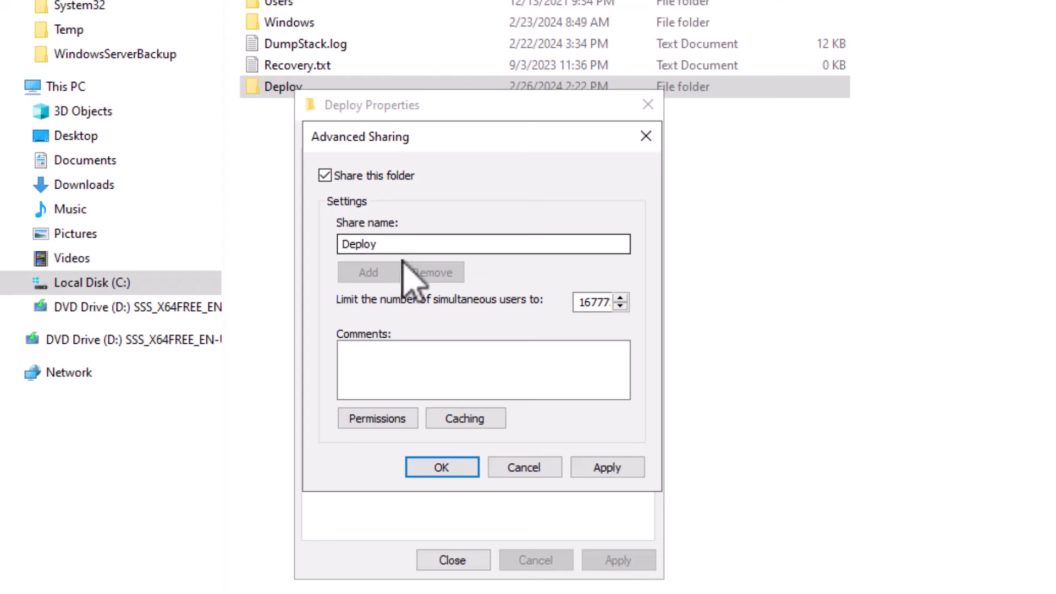
{"action": "left_click", "coordinate": [410, 424]}
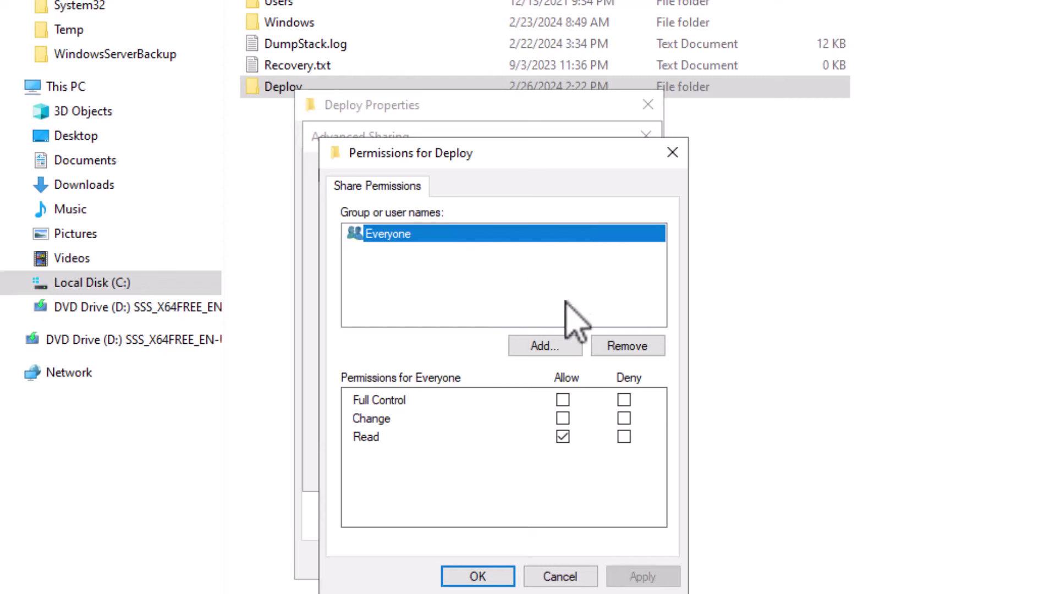
Replace Everyone with Domain Users and Domain Computers in the Deploy share permissions
{"action": "left_click", "coordinate": [648, 345]}
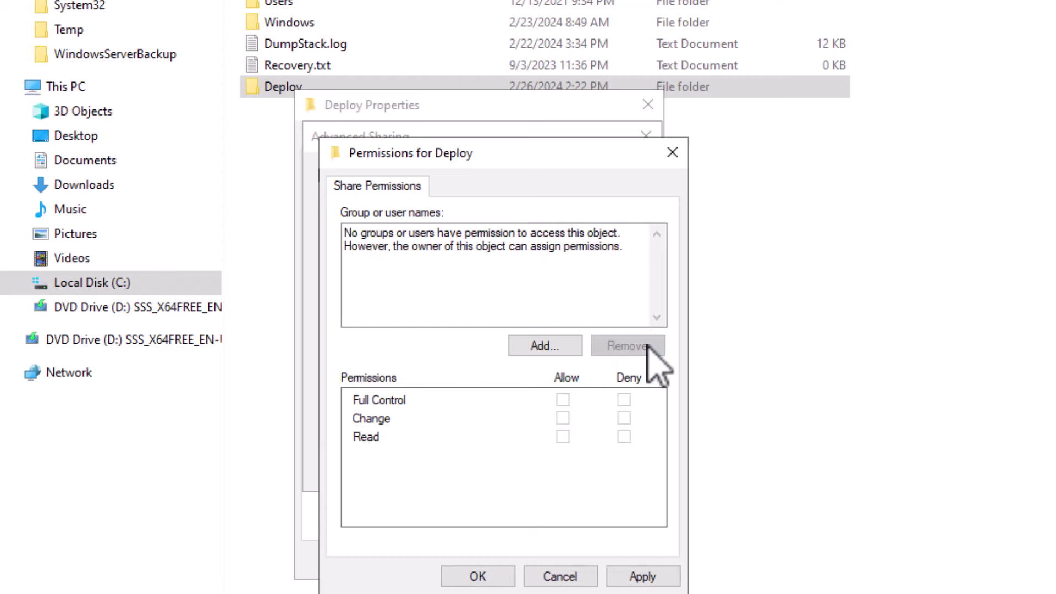
{"action": "left_click", "coordinate": [566, 348]}
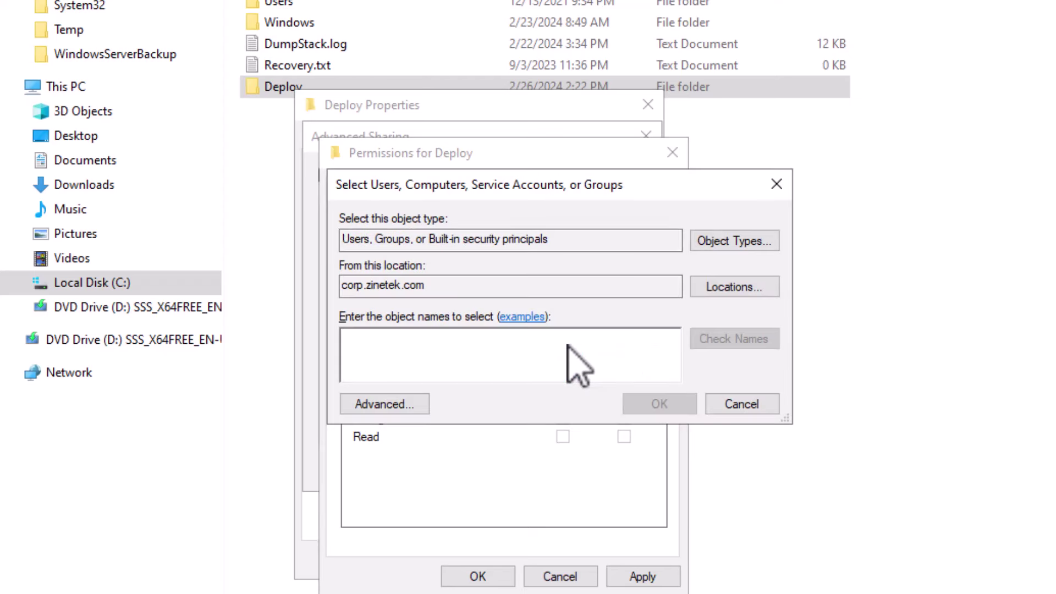
{"action": "type", "text": "do"}
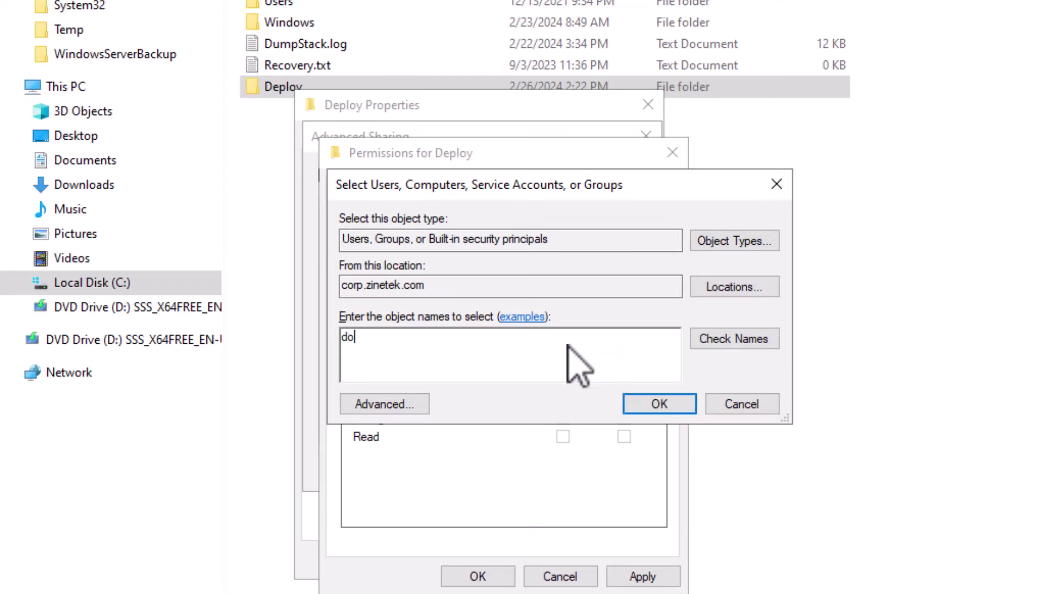
{"action": "type", "text": "main users"}
{"action": "left_click", "coordinate": [768, 365]}
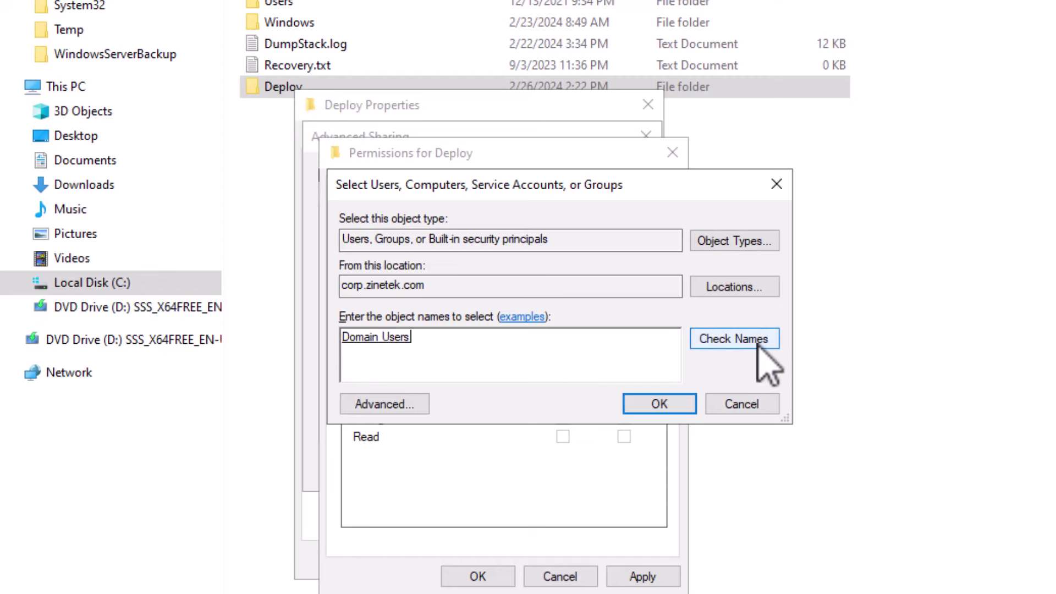
{"action": "left_click", "coordinate": [655, 407]}
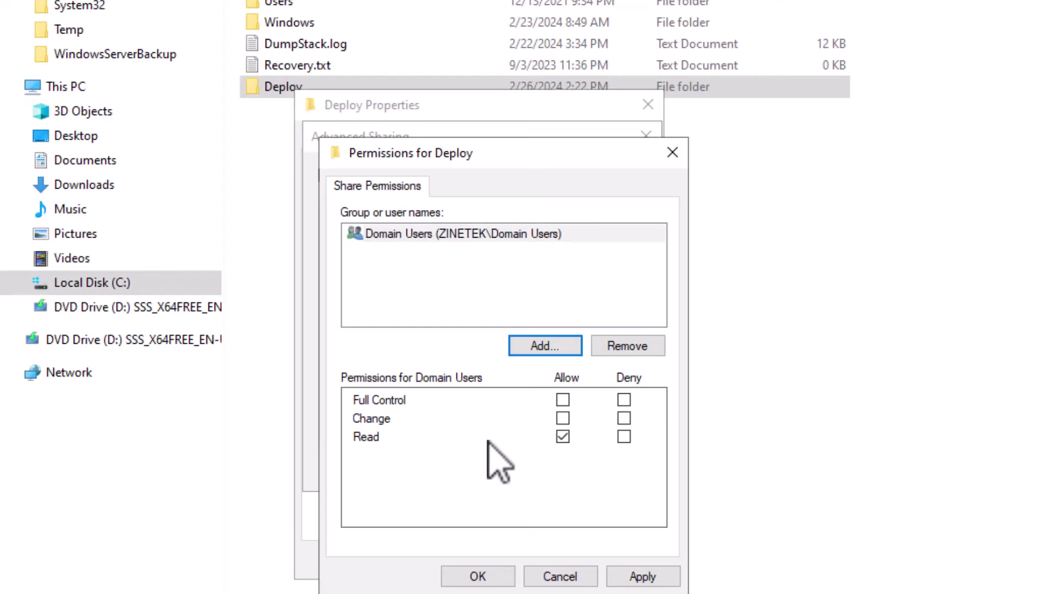
{"action": "left_click", "coordinate": [550, 347]}
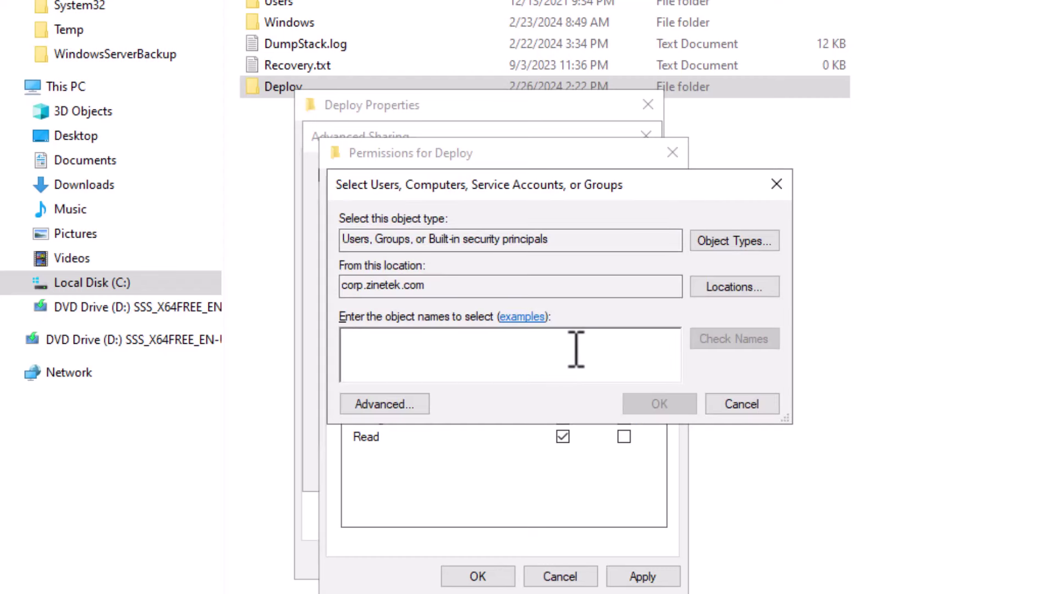
{"action": "type", "text": "dom"}
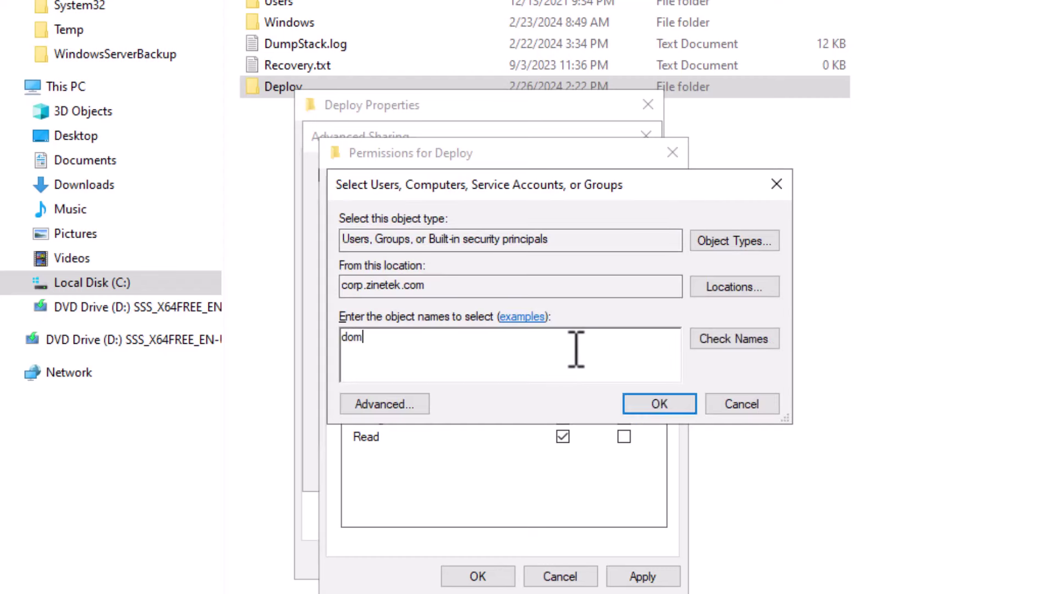
{"action": "type", "text": "ain computers"}
{"action": "left_click", "coordinate": [734, 339]}
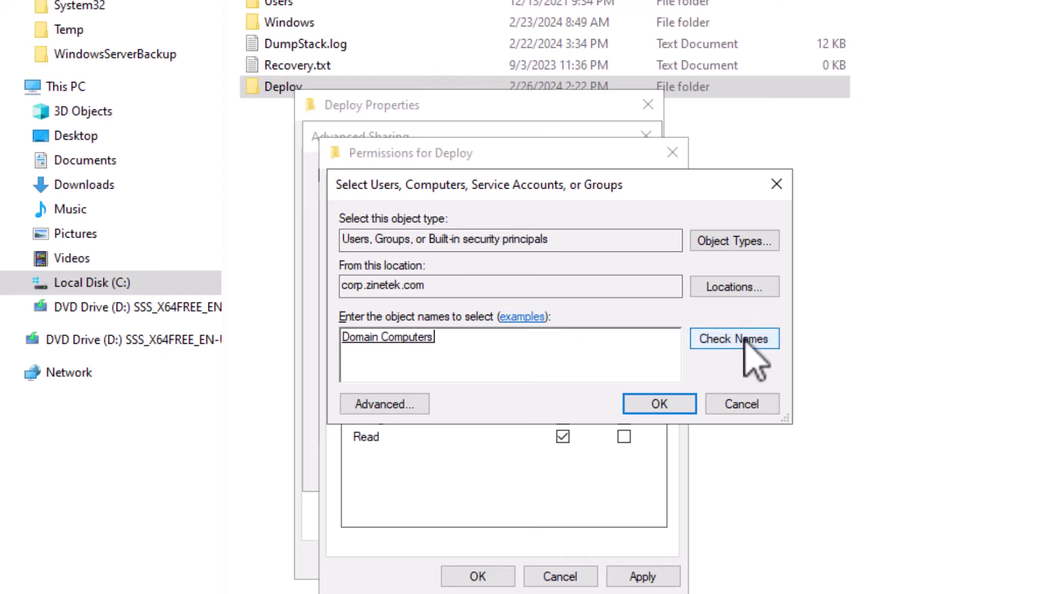
{"action": "left_click", "coordinate": [654, 405]}
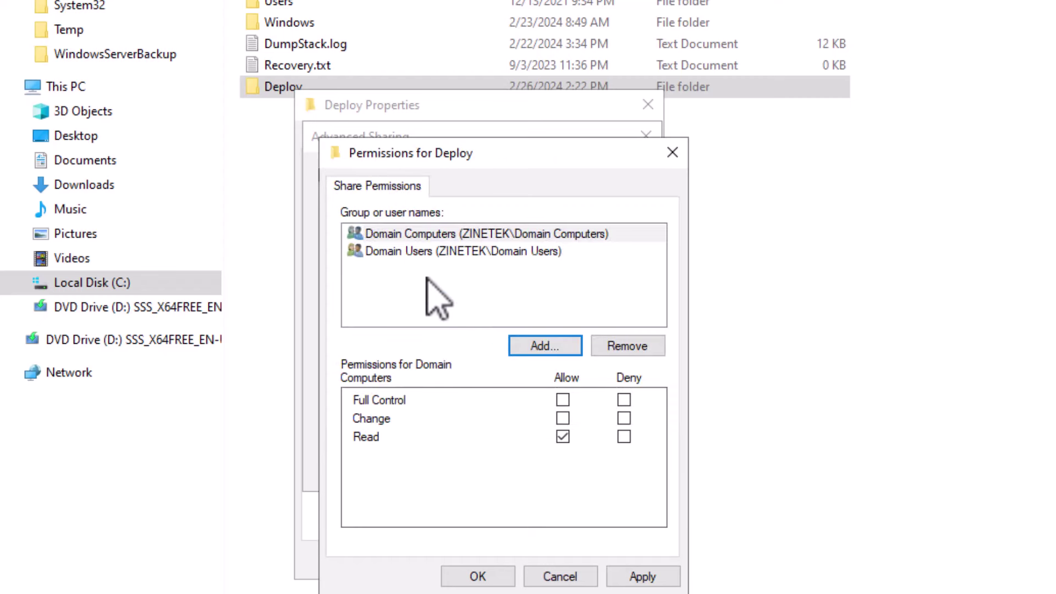
Apply the new share permissions and close the sharing dialogs and Deploy properties
{"action": "left_click", "coordinate": [641, 575]}
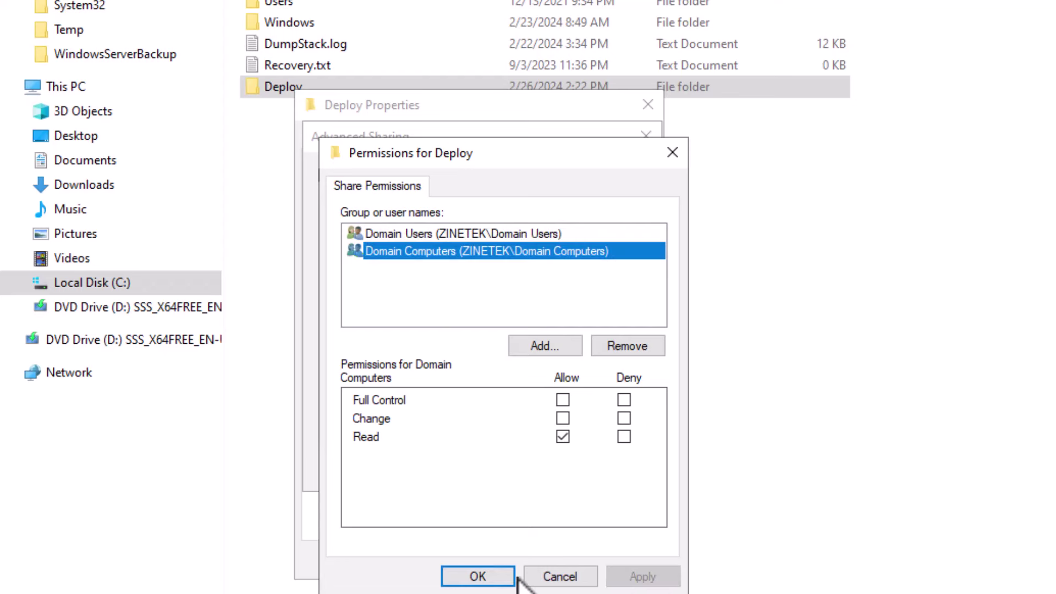
{"action": "left_click", "coordinate": [470, 577]}
{"action": "left_click", "coordinate": [443, 467]}
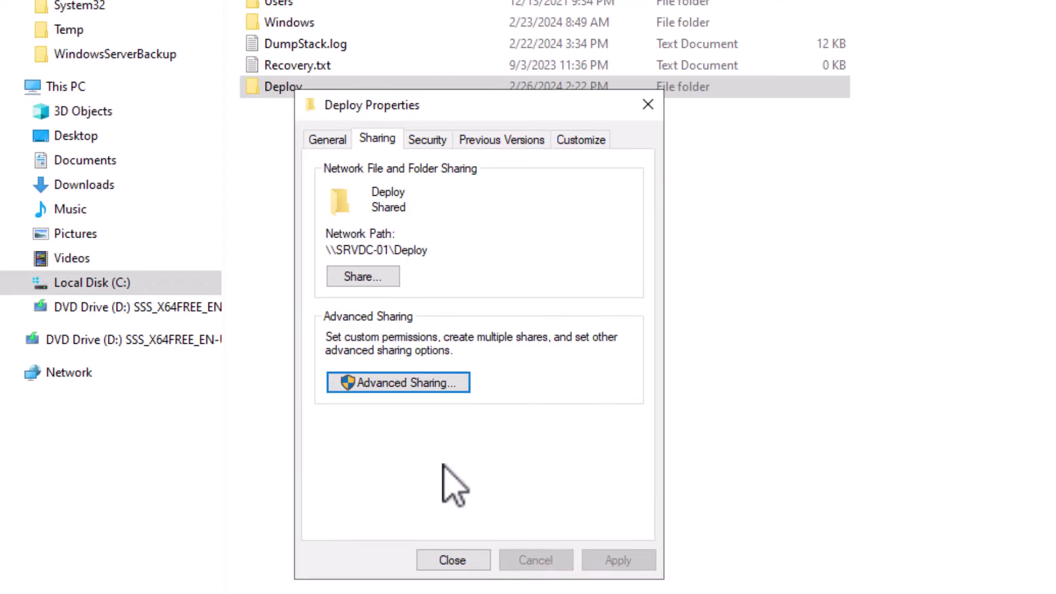
{"action": "left_click", "coordinate": [483, 565]}
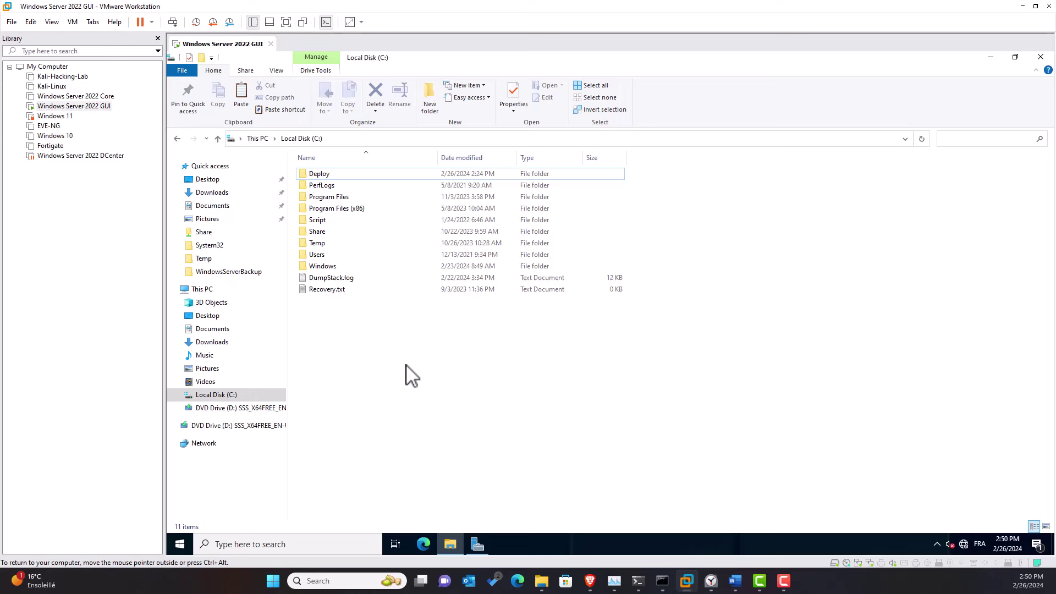
Reach Windows Defender Firewall Advanced settings via Control Panel, maximized, listing Inbound Rules
{"action": "left_click", "coordinate": [177, 543]}
{"action": "left_click", "coordinate": [500, 296]}
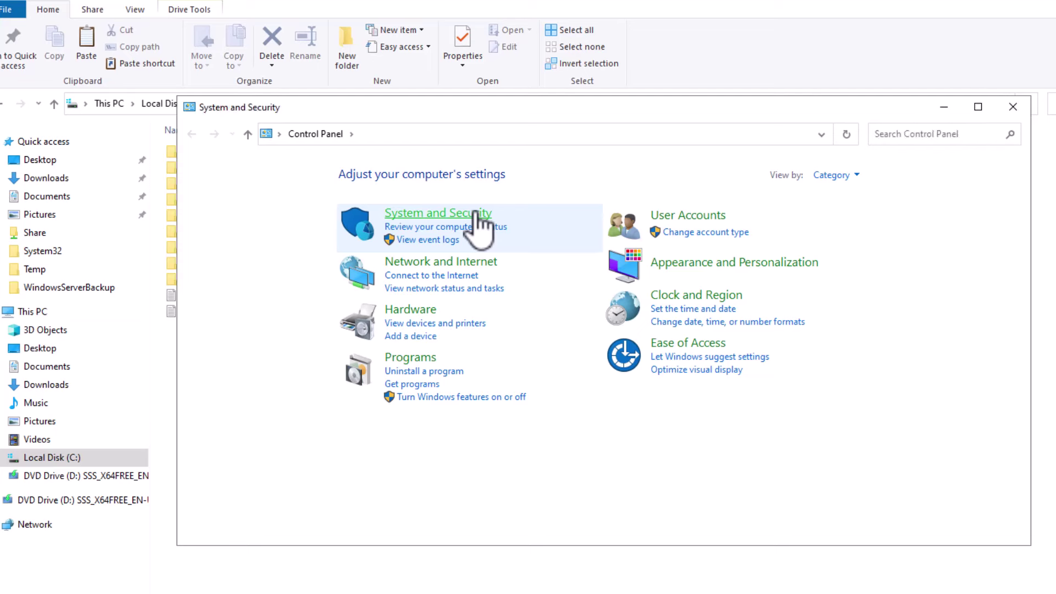
{"action": "left_click", "coordinate": [480, 216]}
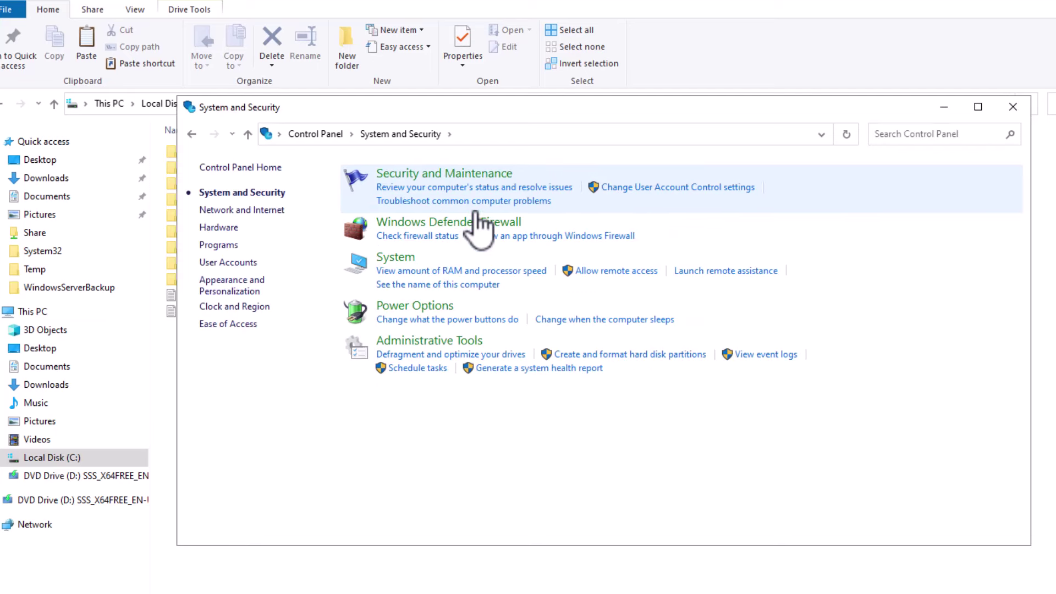
{"action": "left_click", "coordinate": [517, 224]}
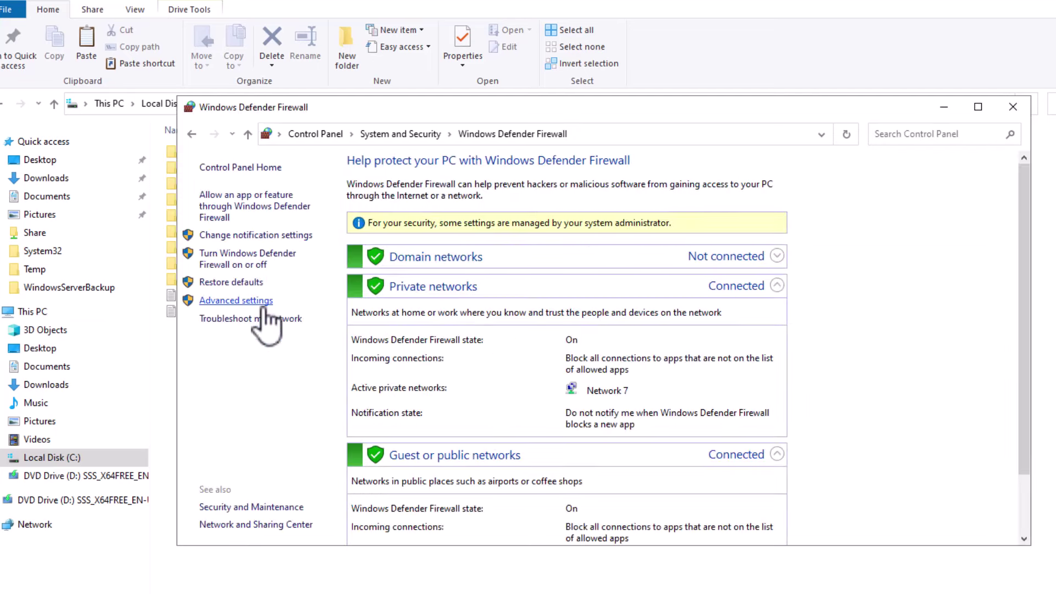
{"action": "left_click", "coordinate": [263, 303]}
{"action": "left_click", "coordinate": [760, 12]}
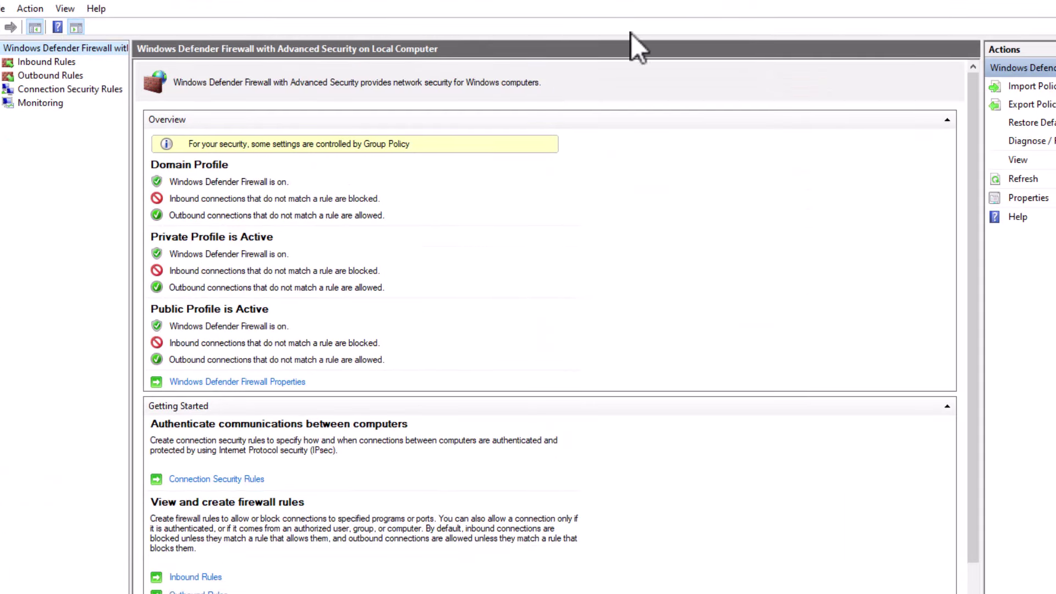
{"action": "left_click", "coordinate": [66, 61]}
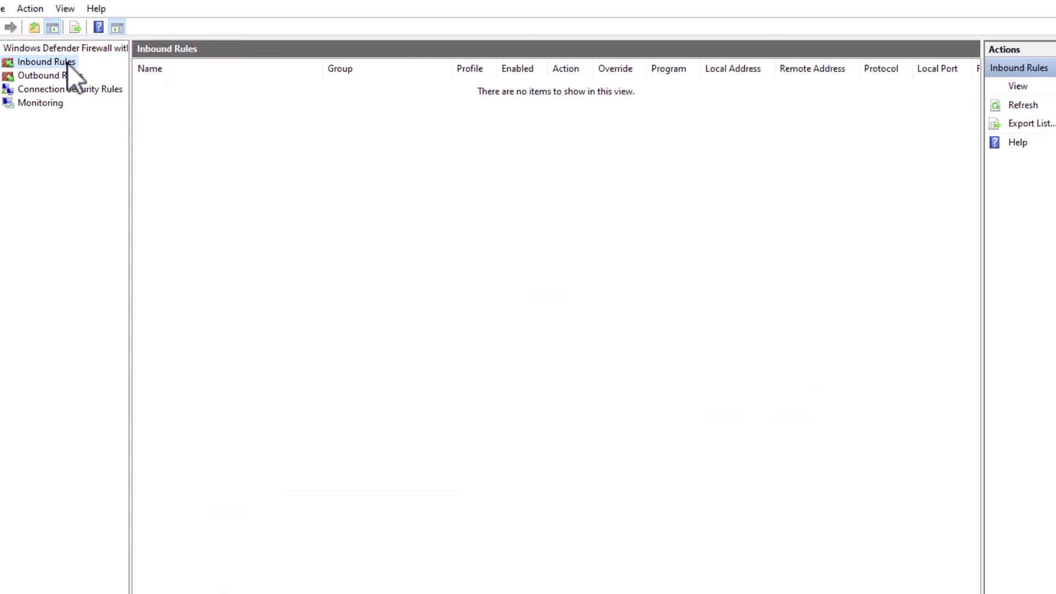
{"action": "scroll", "coordinate": [257, 255], "scroll_direction": "down", "scroll_amount": 20}
{"action": "scroll", "coordinate": [258, 252], "scroll_direction": "down", "scroll_amount": 6}
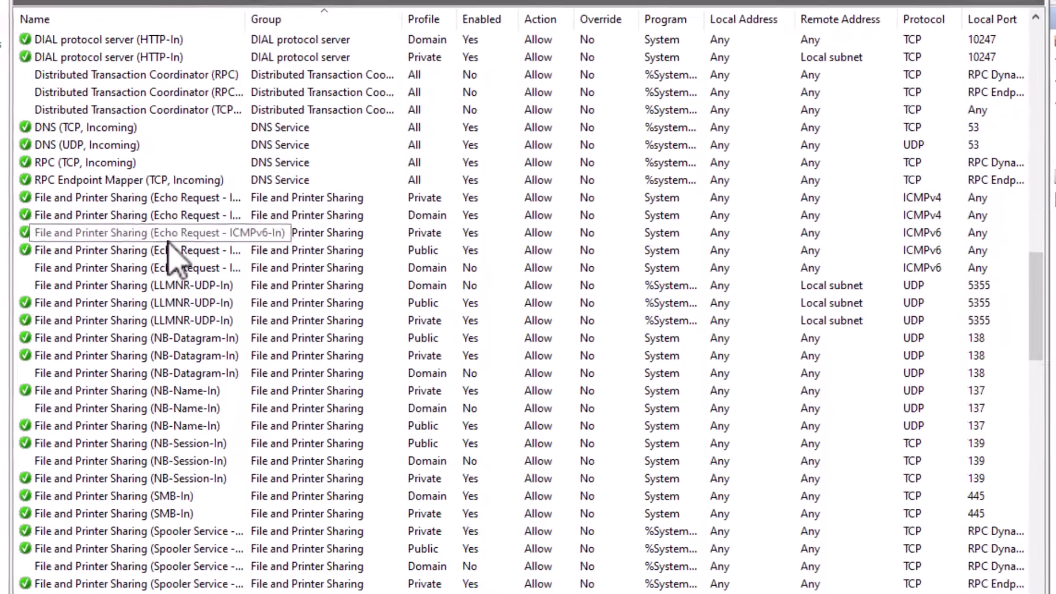
Select both Domain and Private File and Printer Sharing (SMB-In) rules to confirm they are enabled
{"action": "left_click", "coordinate": [156, 497]}
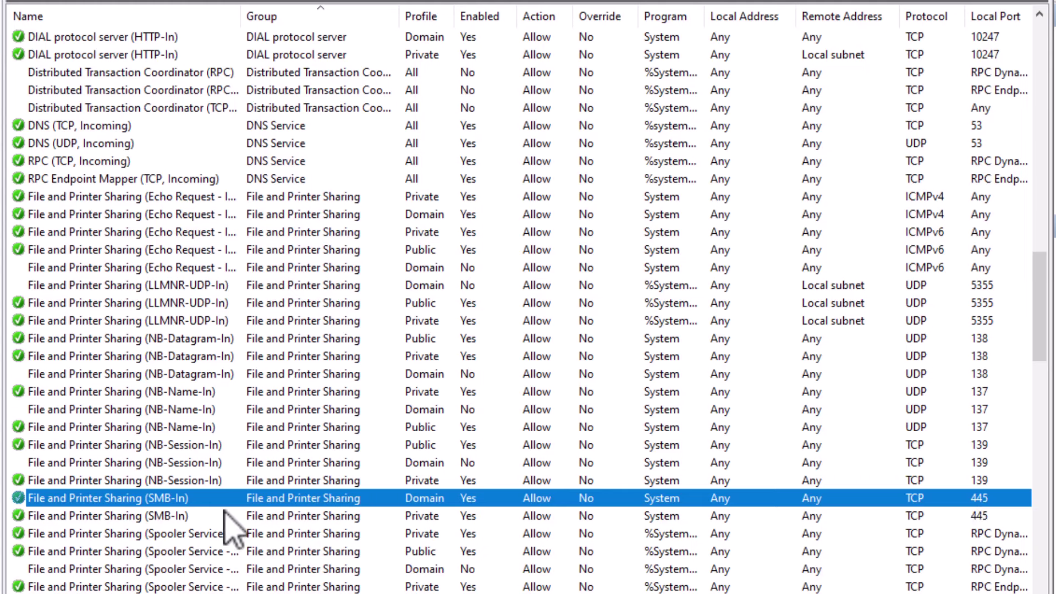
{"action": "left_click", "coordinate": [432, 517]}
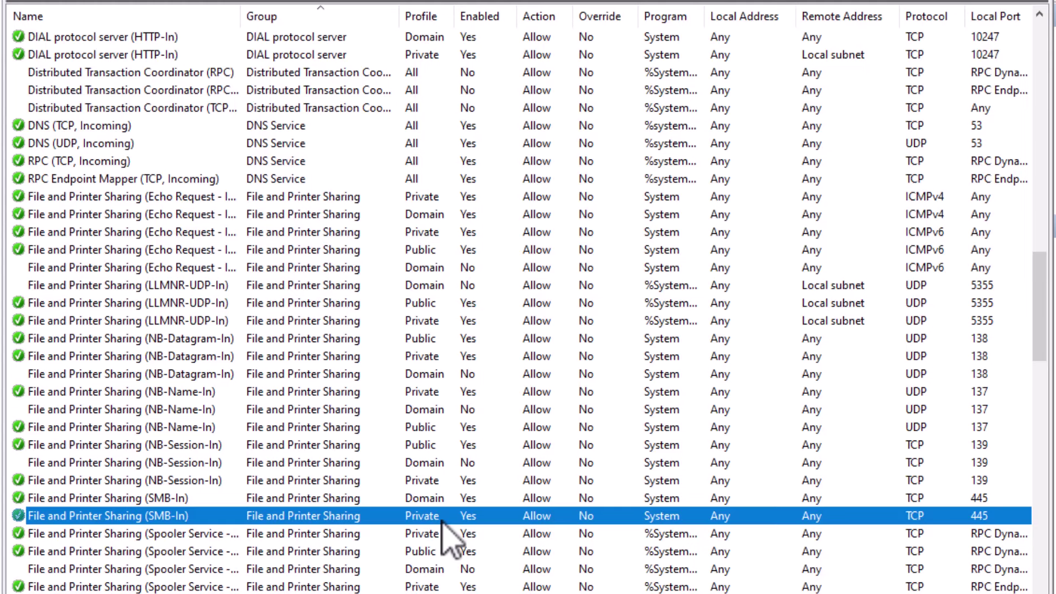
{"action": "left_click", "coordinate": [168, 498], "text": "ctrl"}
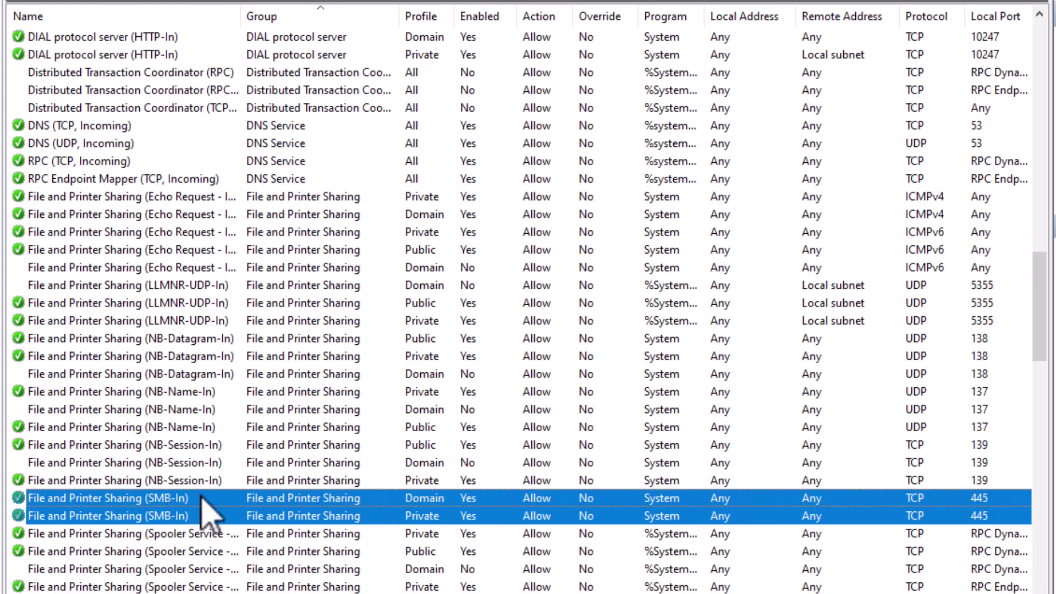
{"action": "right_click", "coordinate": [202, 495]}
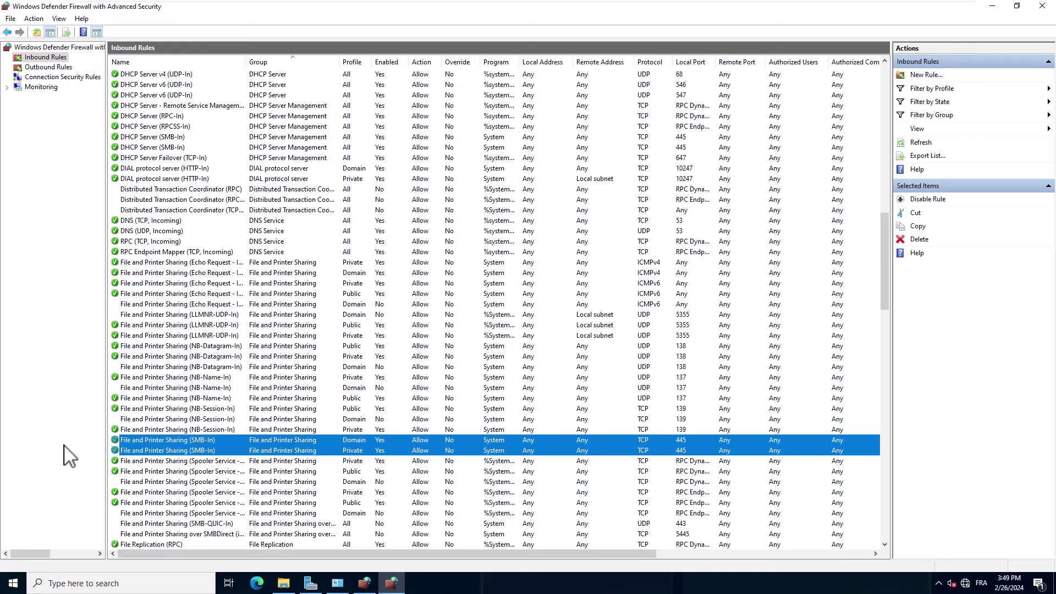
Search the web for 'adobe' to find the Acrobat Reader offline installer page
{"action": "left_click", "coordinate": [257, 583]}
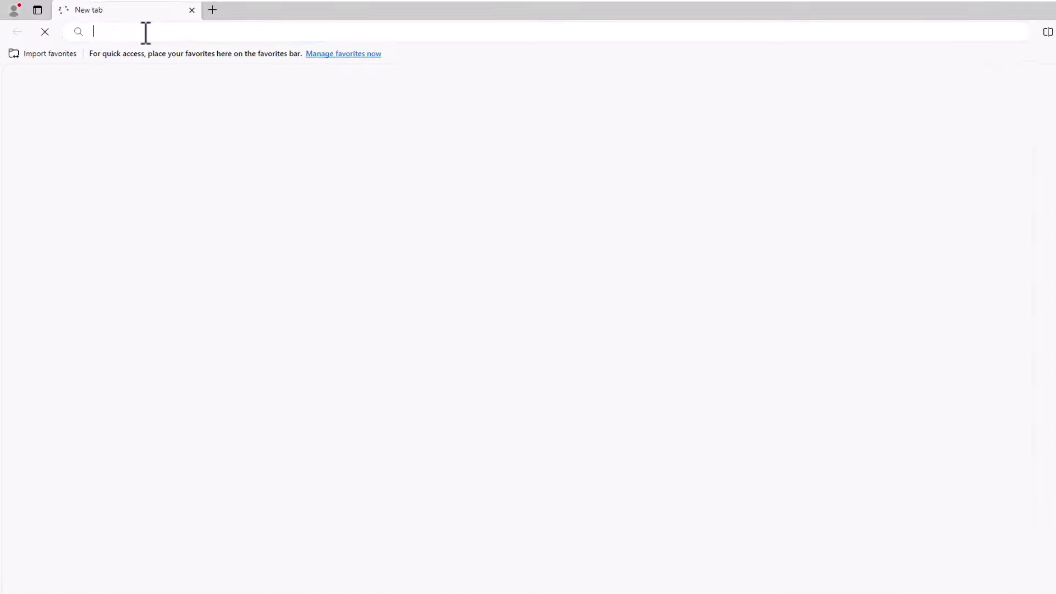
{"action": "left_click", "coordinate": [149, 33]}
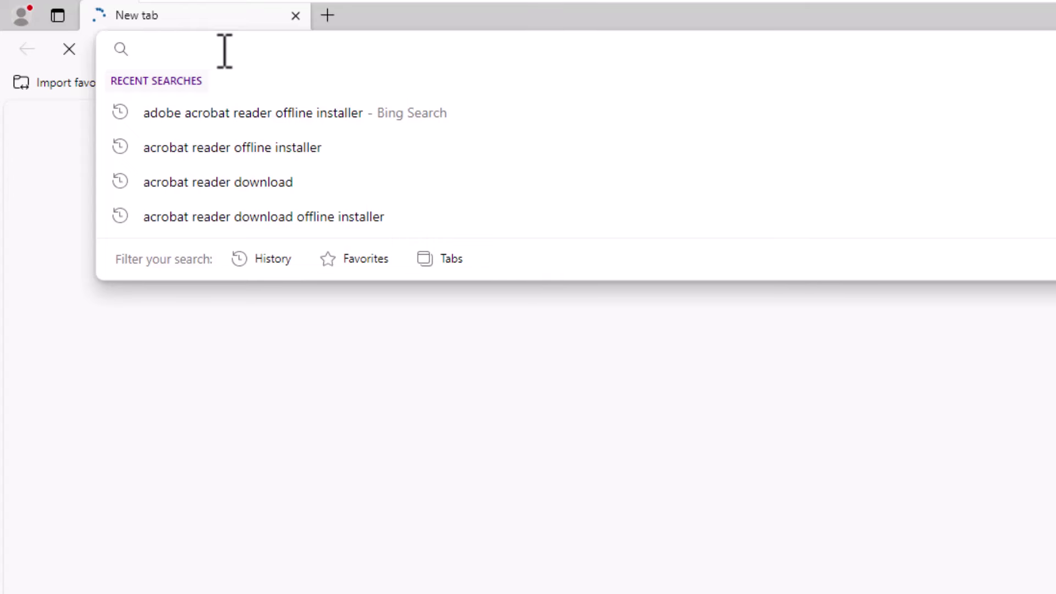
{"action": "type", "text": "adobe"}
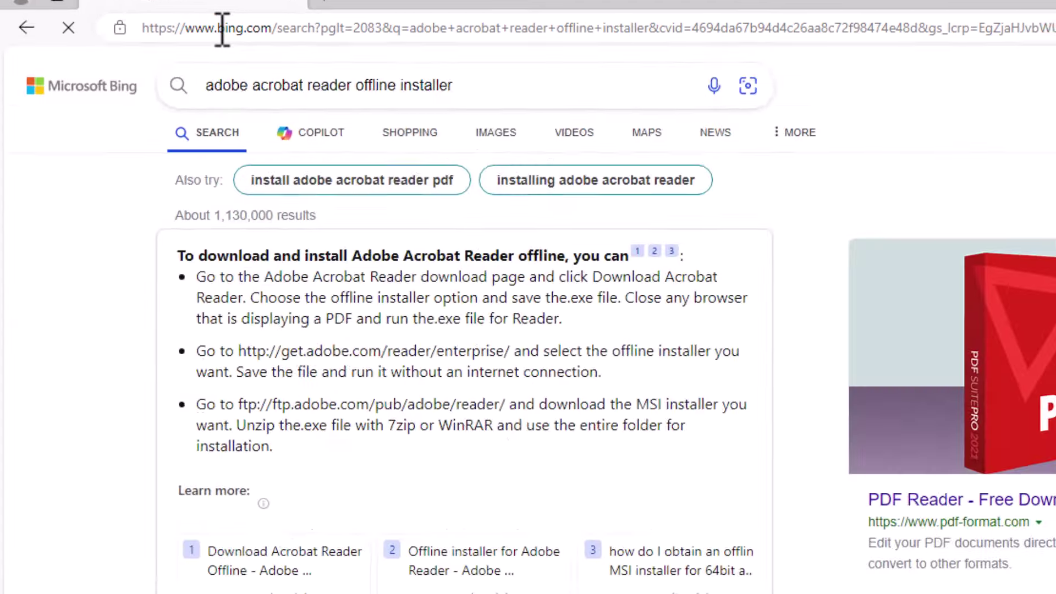
{"action": "scroll", "coordinate": [106, 48], "scroll_direction": "down", "scroll_amount": 8}
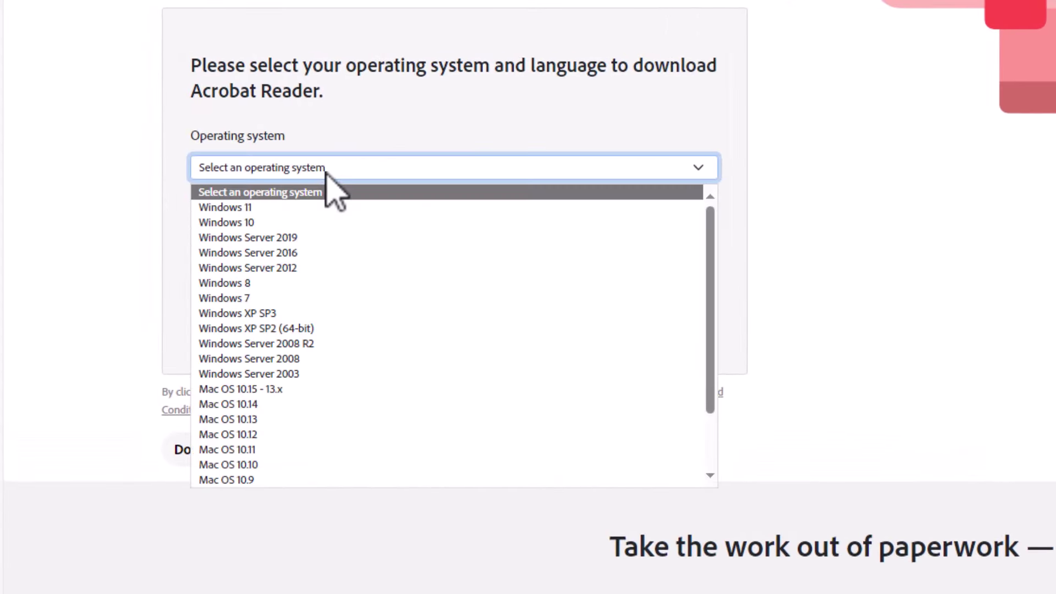
Choose Windows 11, All Languages (MUI) and the 64-bit Reader 2023.008.20555 build
{"action": "left_click", "coordinate": [227, 208]}
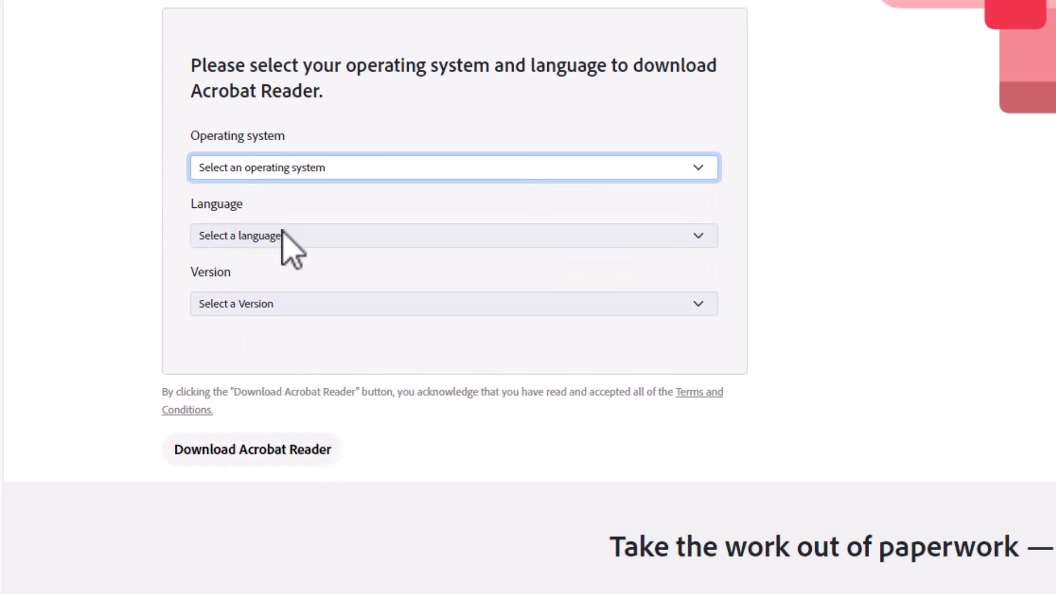
{"action": "left_click", "coordinate": [297, 237]}
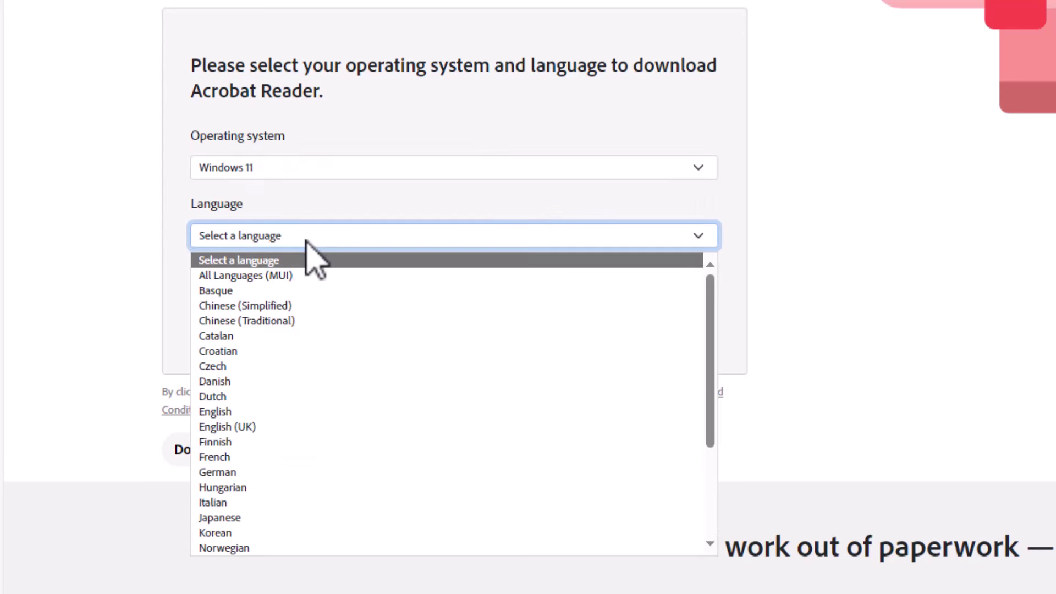
{"action": "left_click", "coordinate": [283, 276]}
{"action": "left_click", "coordinate": [300, 303]}
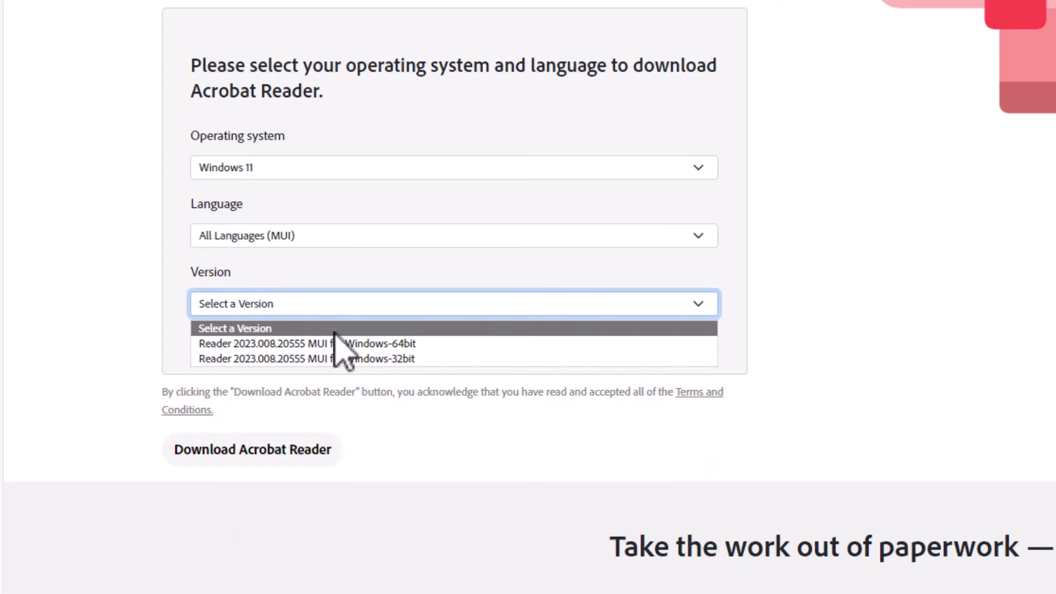
{"action": "left_click", "coordinate": [421, 344]}
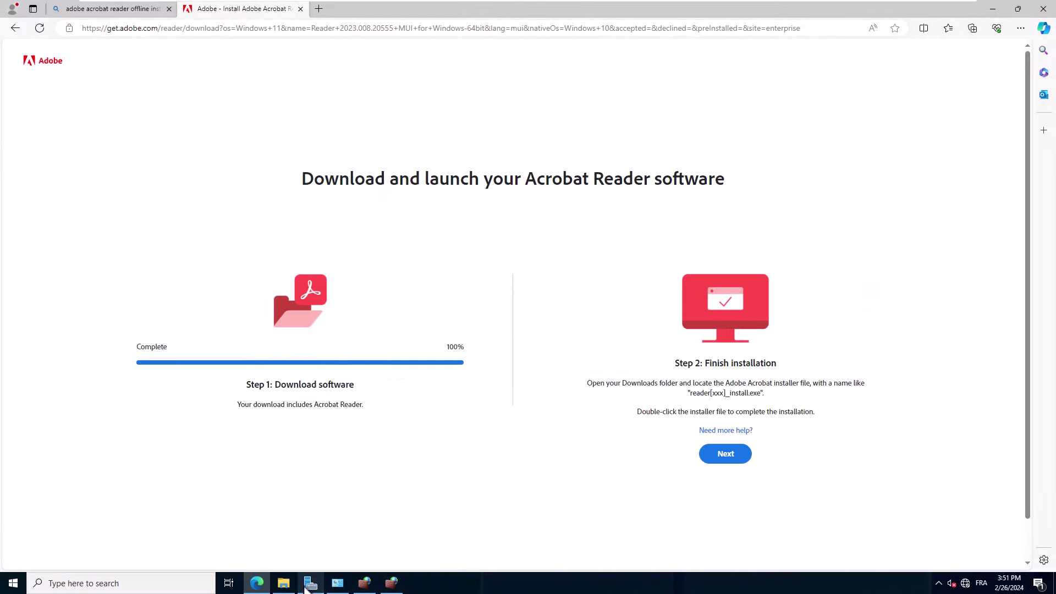
{"action": "left_click", "coordinate": [284, 585]}
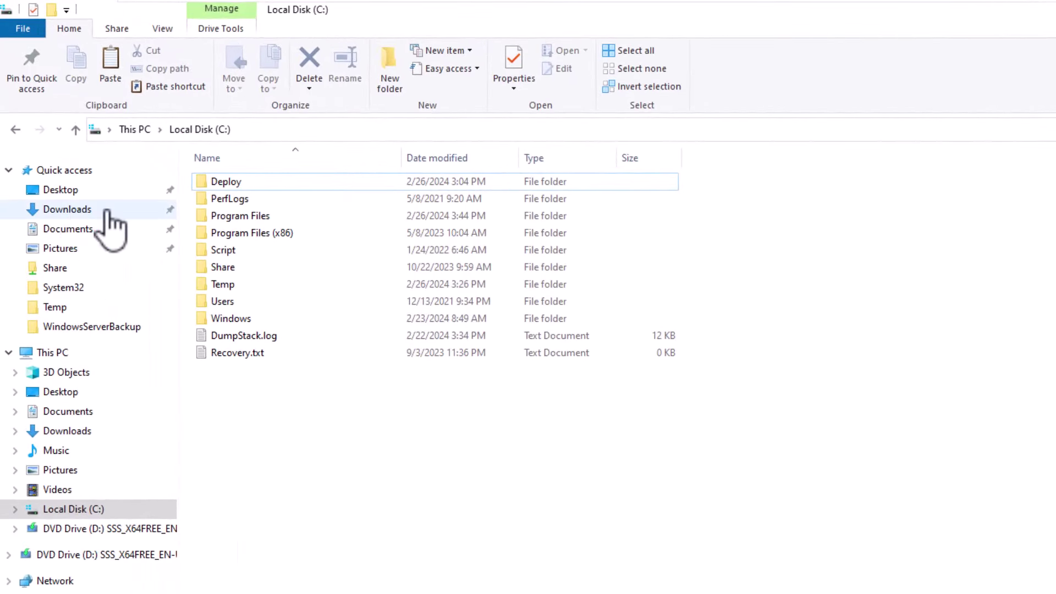
{"action": "left_click", "coordinate": [108, 211]}
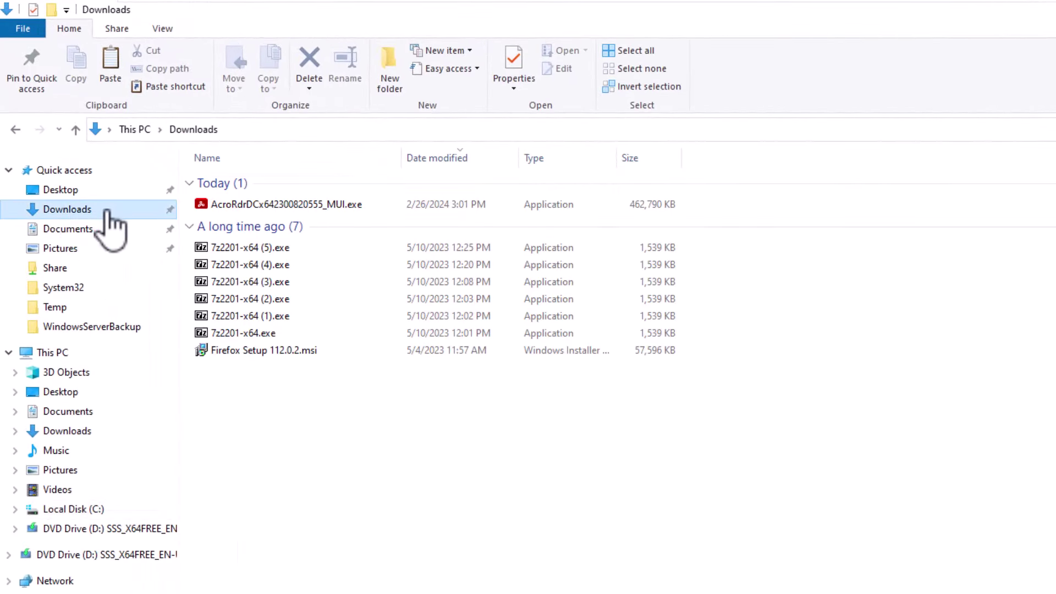
{"action": "left_click", "coordinate": [295, 207]}
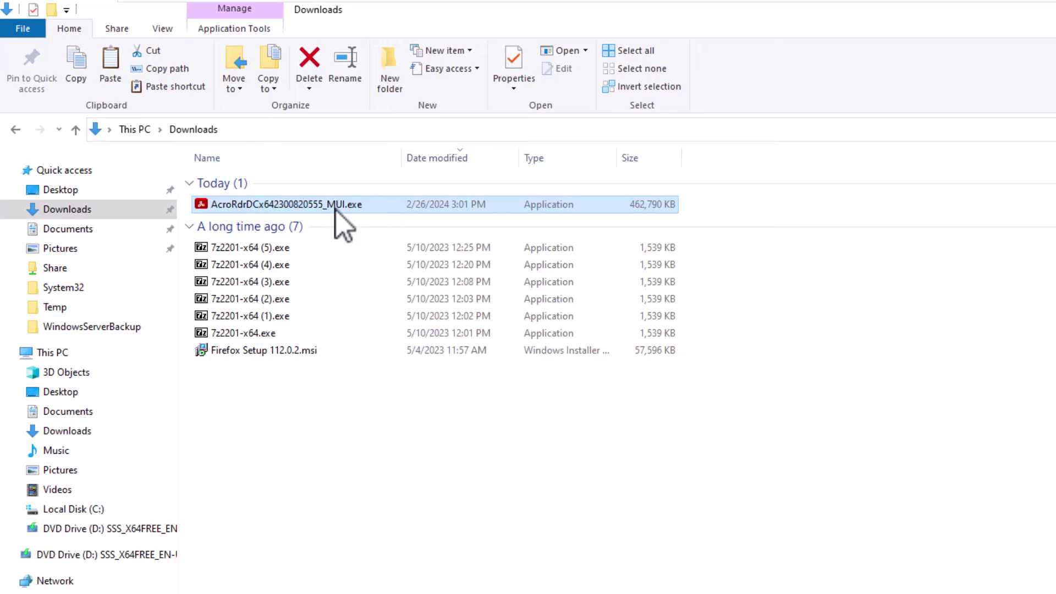
{"action": "right_click", "coordinate": [337, 211]}
{"action": "mouse_move", "coordinate": [384, 294]}
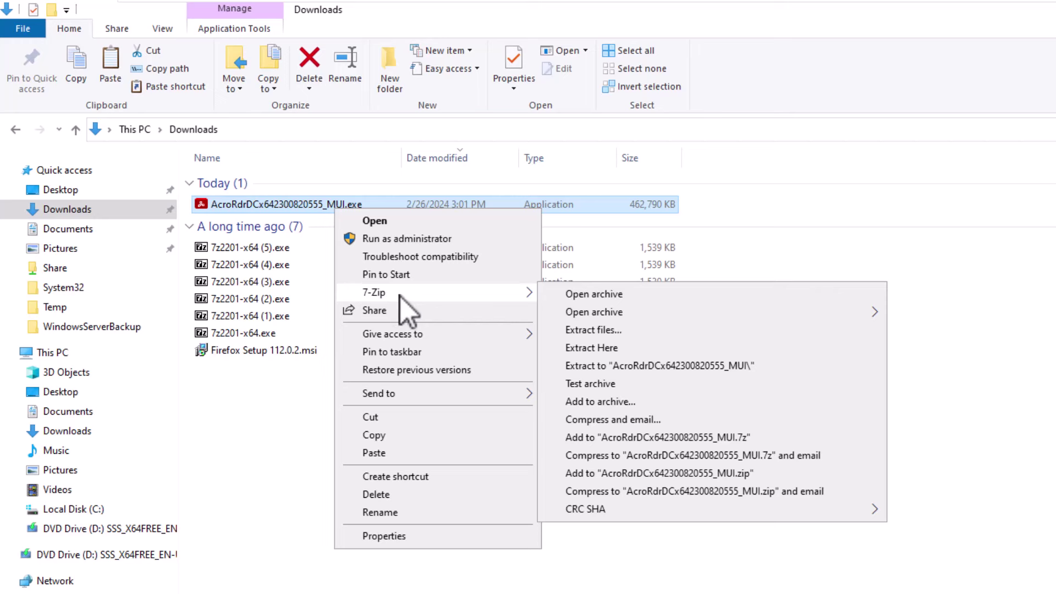
{"action": "left_click", "coordinate": [621, 332]}
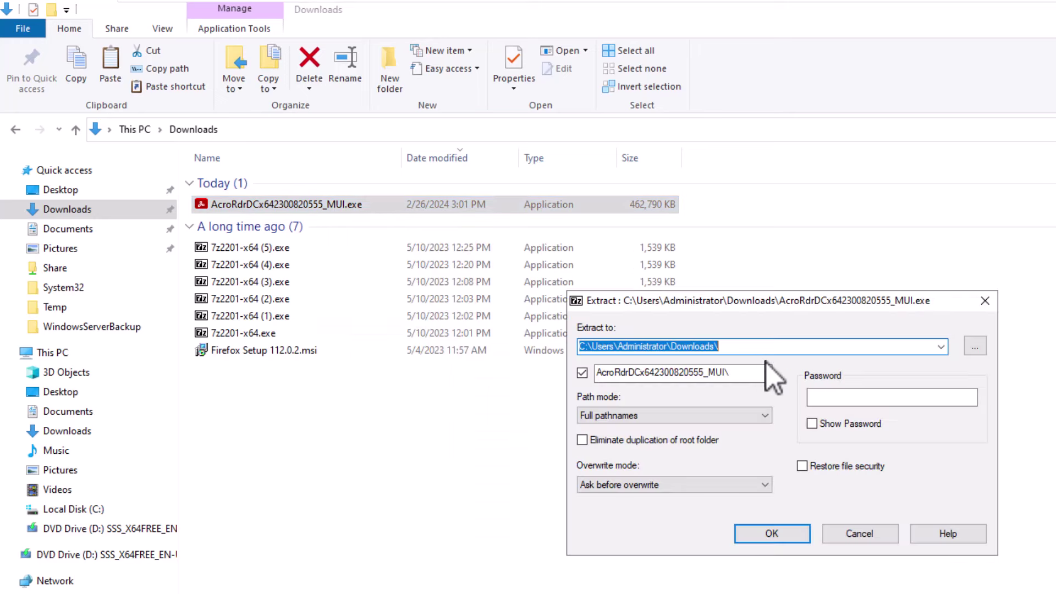
Set C:\Deploy as the extraction destination and extract the installer files there
{"action": "left_click", "coordinate": [976, 347]}
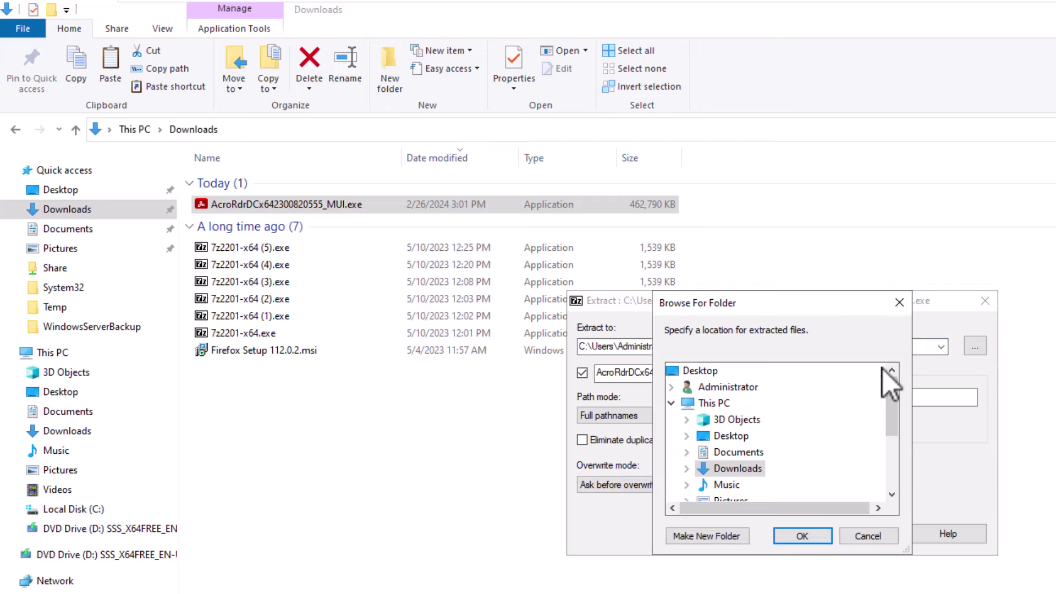
{"action": "scroll", "coordinate": [820, 432], "scroll_direction": "down", "scroll_amount": 3}
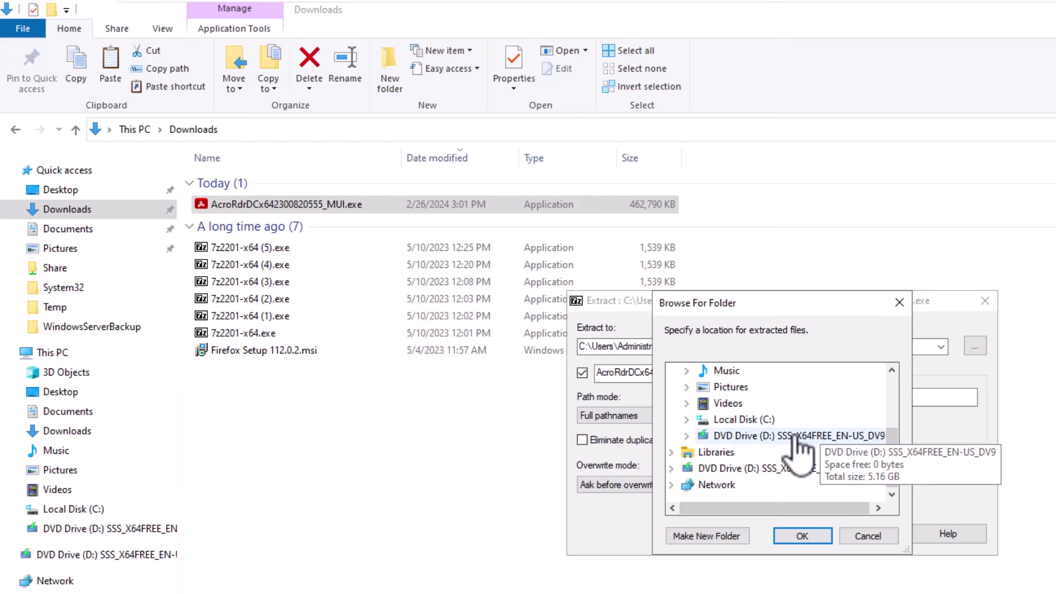
{"action": "left_click", "coordinate": [687, 420]}
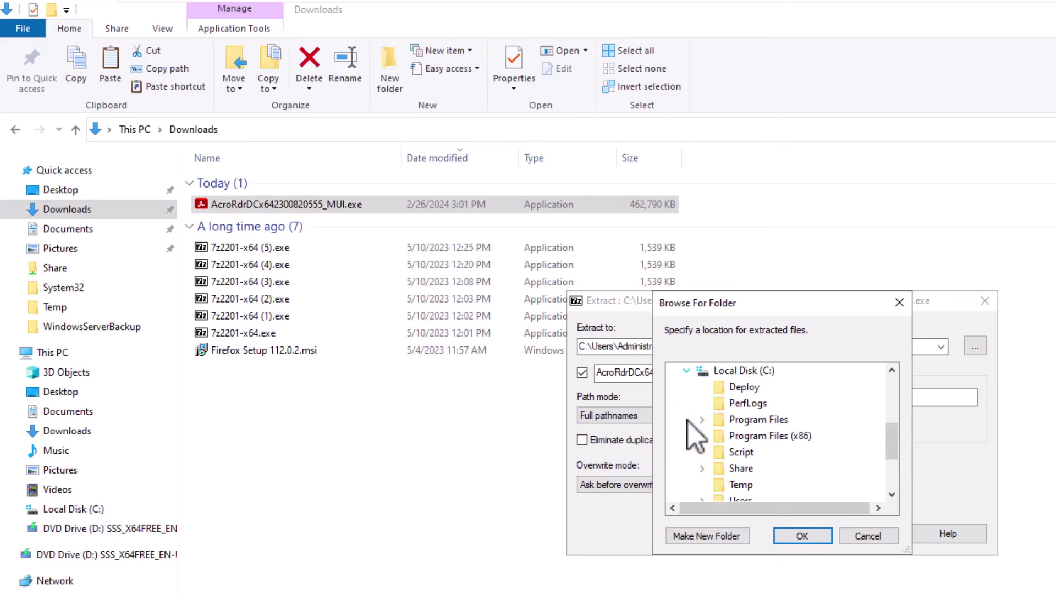
{"action": "left_click", "coordinate": [744, 388]}
{"action": "left_click", "coordinate": [802, 537]}
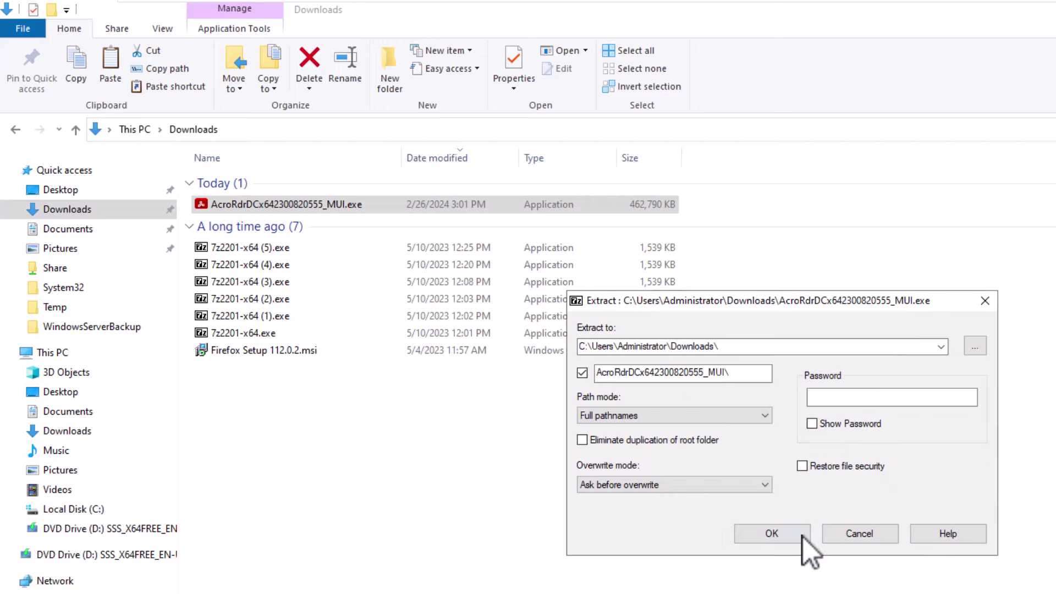
{"action": "left_click", "coordinate": [772, 533]}
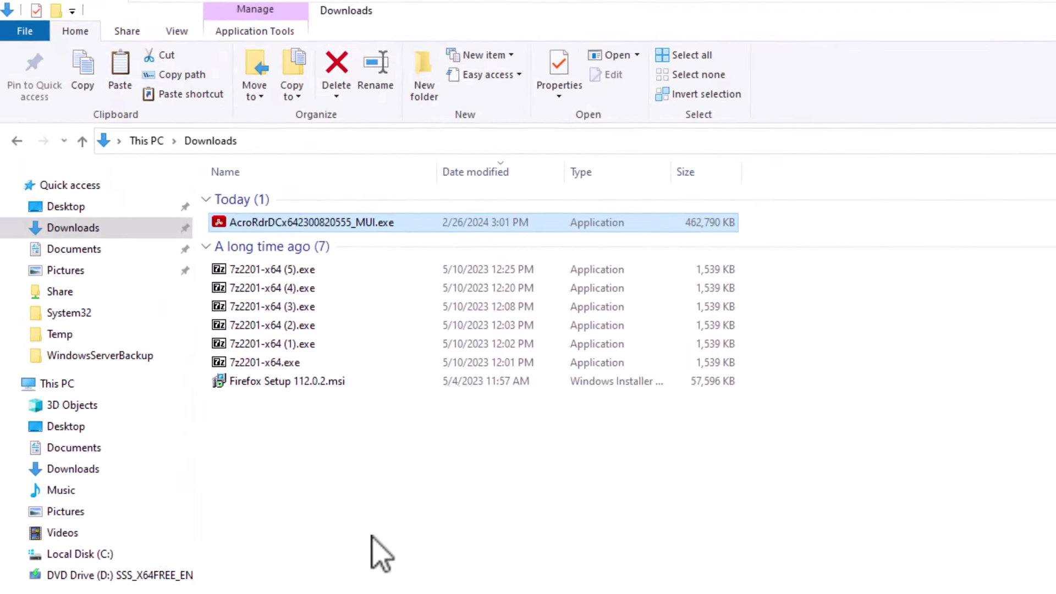
{"action": "left_click", "coordinate": [82, 559]}
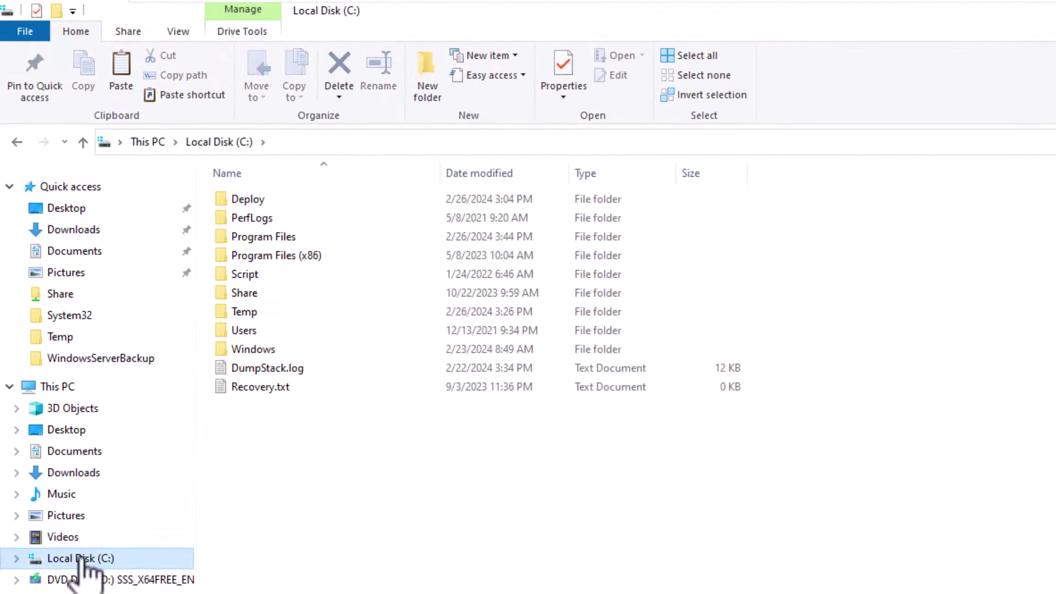
{"action": "double_click", "coordinate": [268, 201]}
{"action": "double_click", "coordinate": [265, 201]}
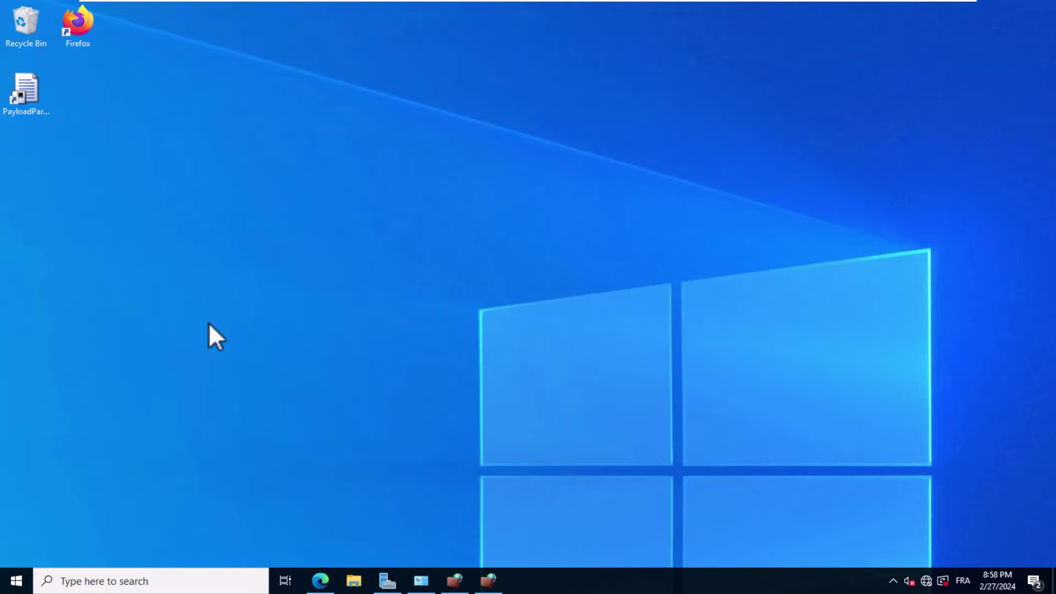
Launch Group Policy Management from Server Manager Tools and expand corp.zinetek.com to view the CEO OU
{"action": "left_click", "coordinate": [389, 586]}
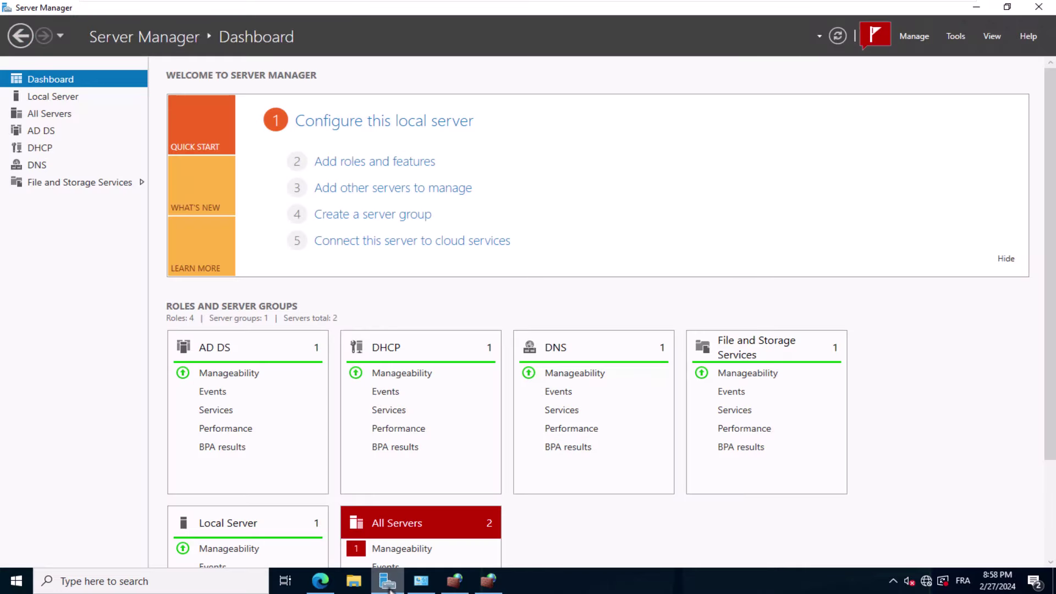
{"action": "left_click", "coordinate": [956, 37]}
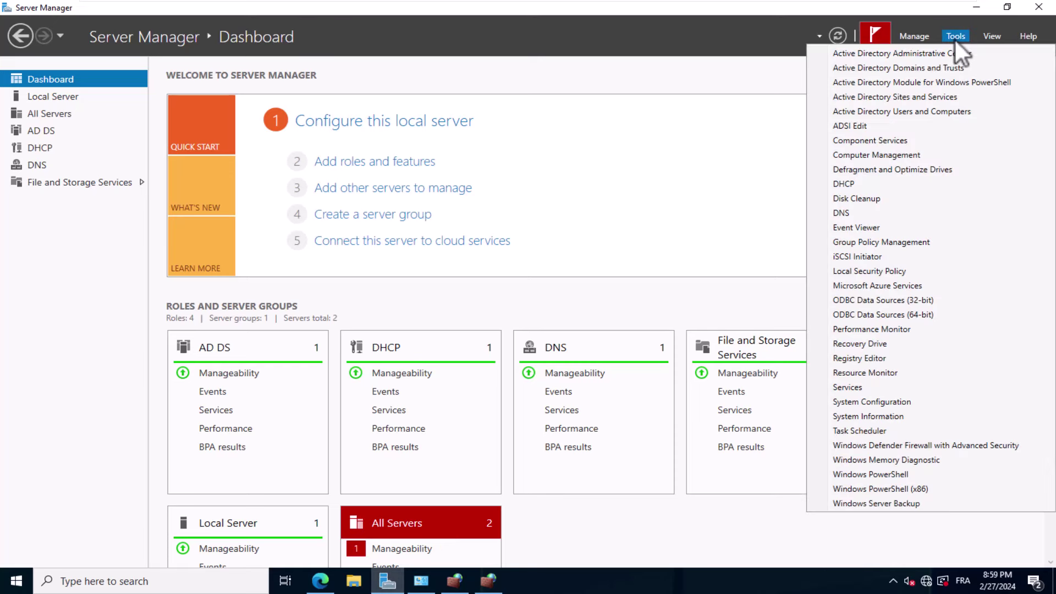
{"action": "left_click", "coordinate": [912, 244]}
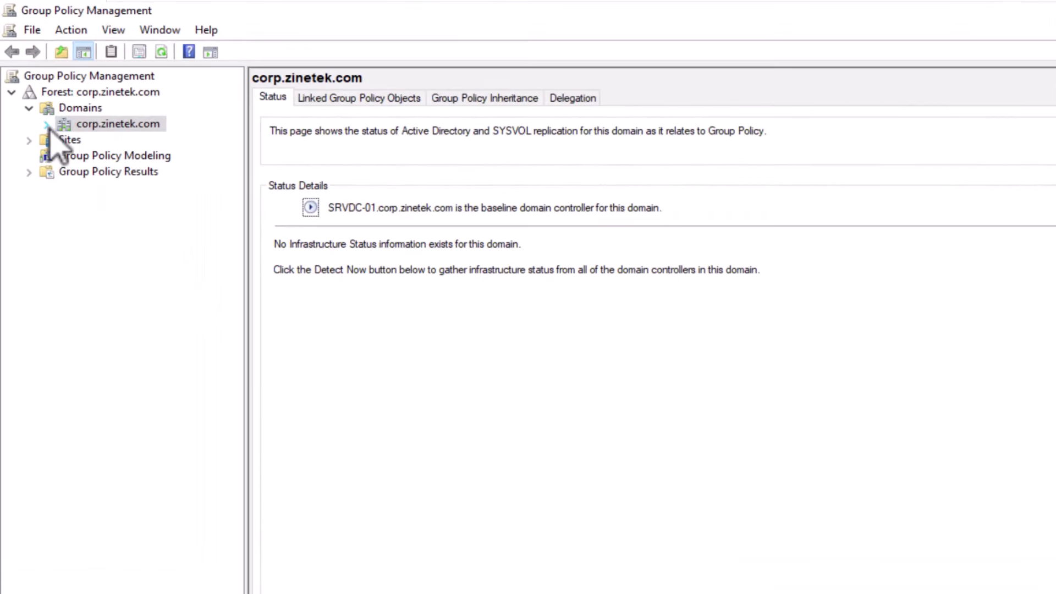
{"action": "left_click", "coordinate": [47, 125]}
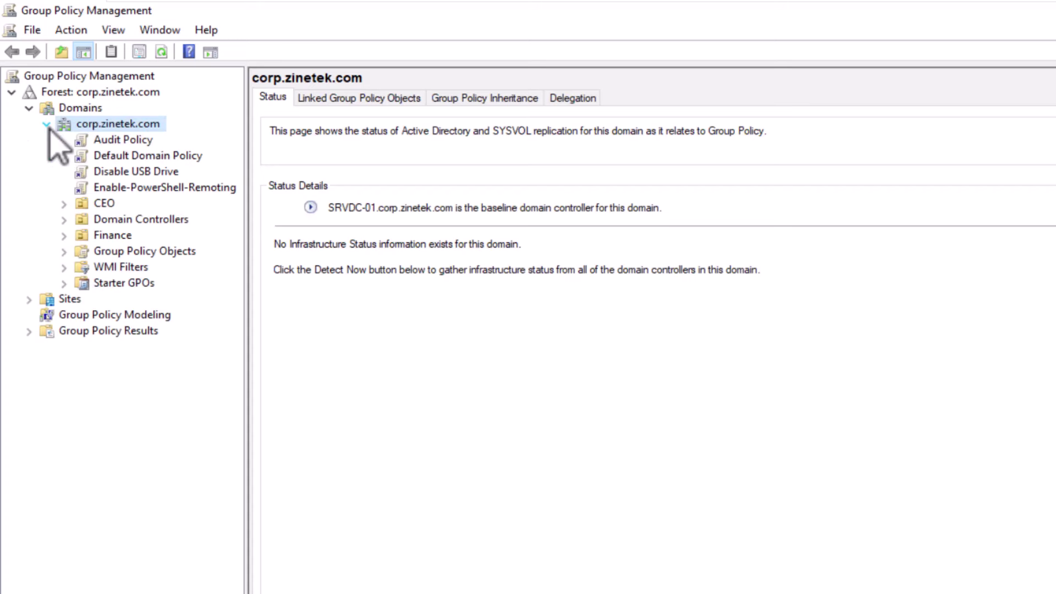
{"action": "right_click", "coordinate": [159, 131]}
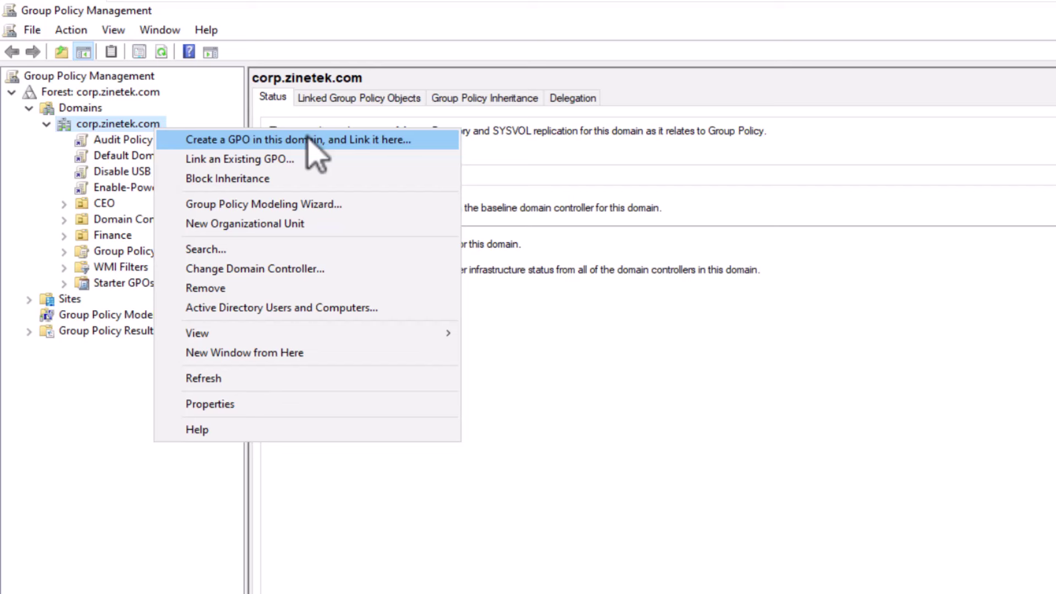
{"action": "left_click", "coordinate": [104, 204]}
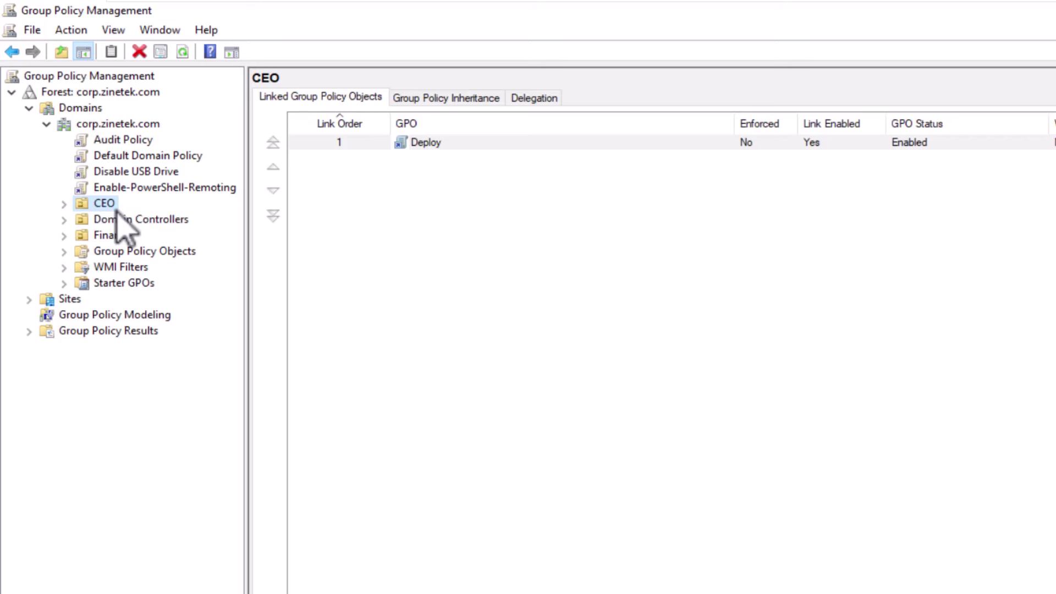
Add a GPO named 'Software Deployment' via 'Create a GPO in this domain, and Link it here'
{"action": "right_click", "coordinate": [110, 220]}
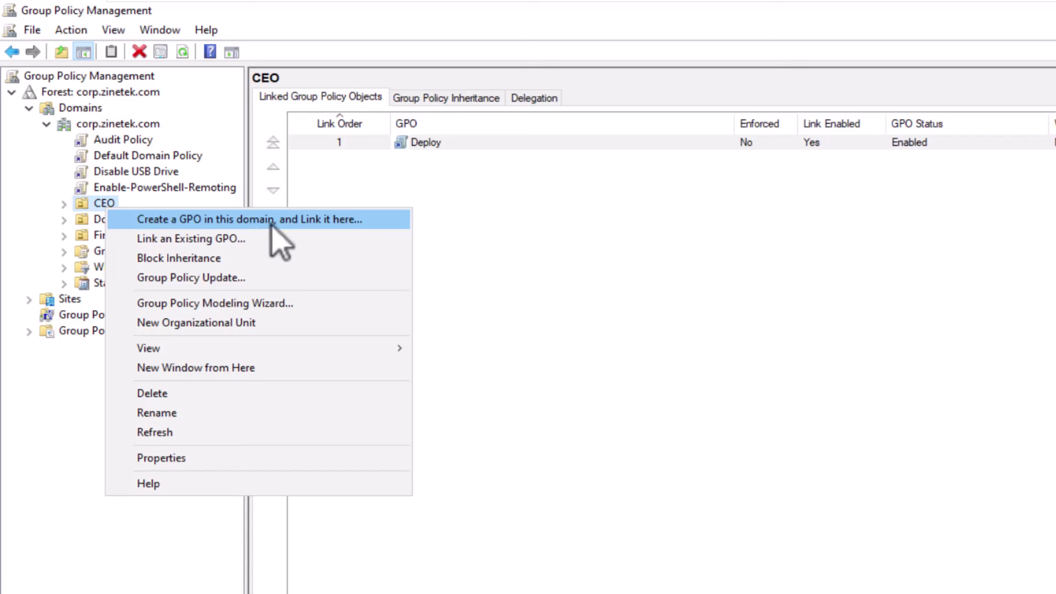
{"action": "right_click", "coordinate": [146, 127]}
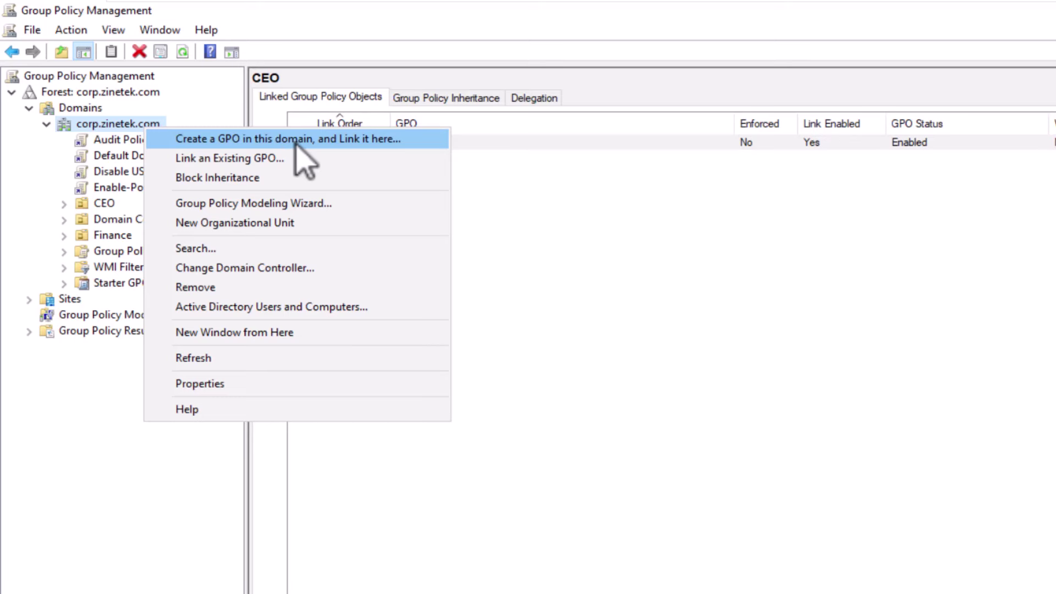
{"action": "left_click", "coordinate": [394, 145]}
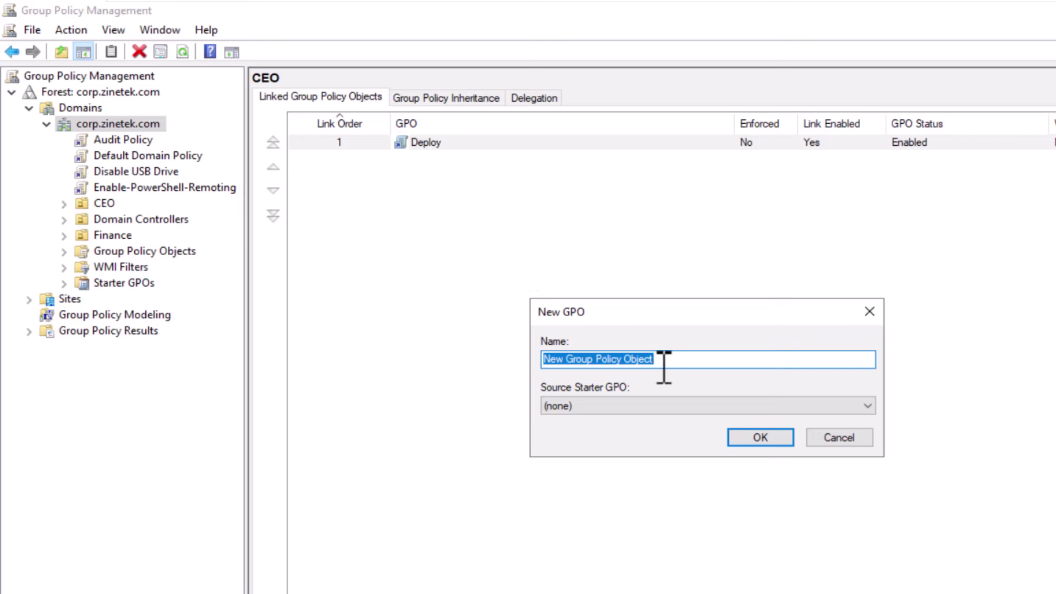
{"action": "type", "text": "Software "}
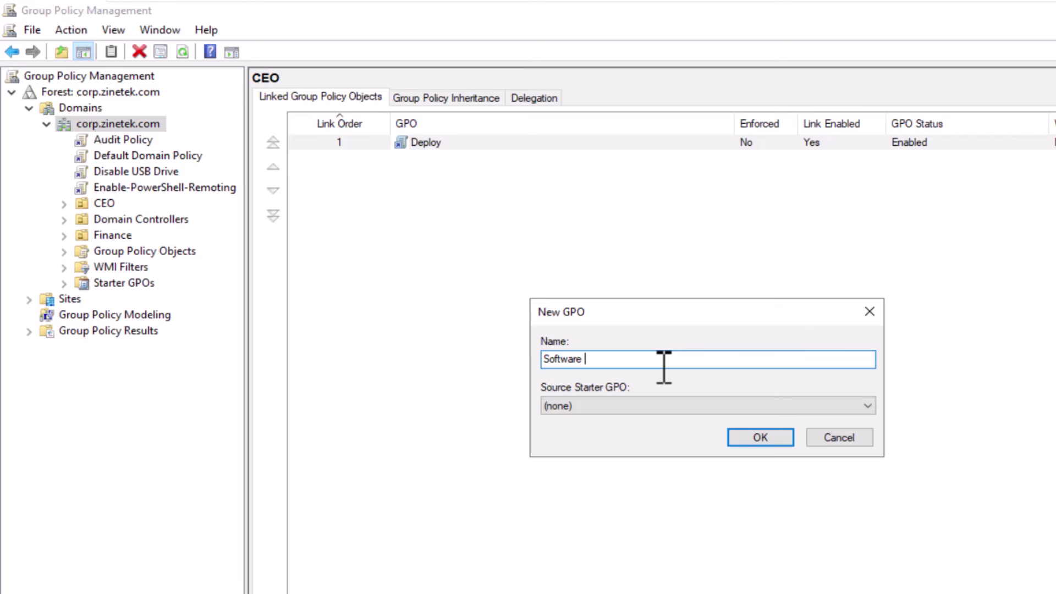
{"action": "type", "text": "Deployment"}
{"action": "left_click", "coordinate": [777, 438]}
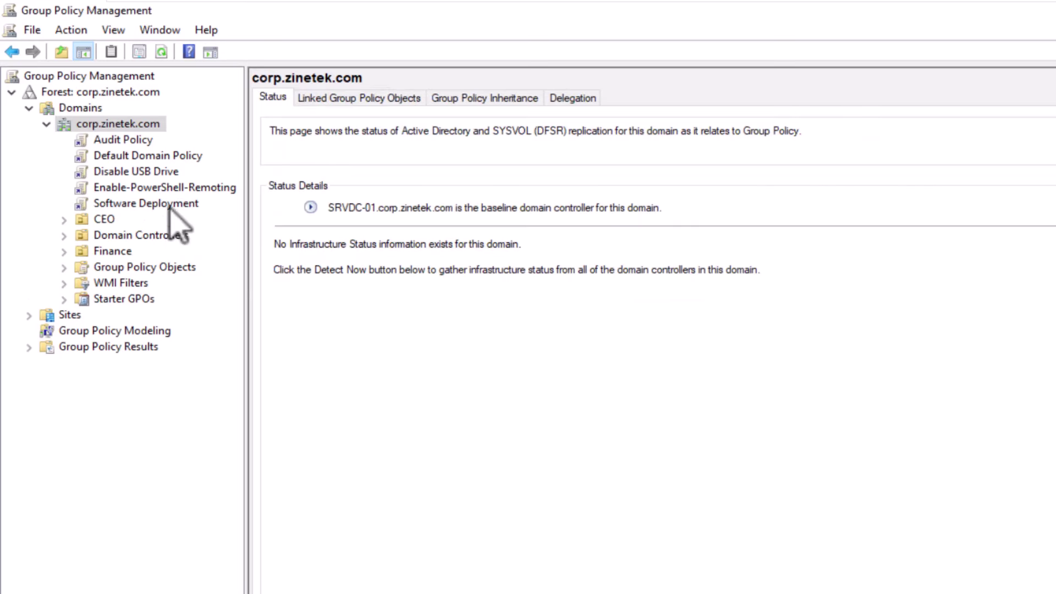
Open the Software Deployment GPO in Group Policy Management Editor
{"action": "left_click", "coordinate": [168, 202]}
{"action": "left_click", "coordinate": [825, 424]}
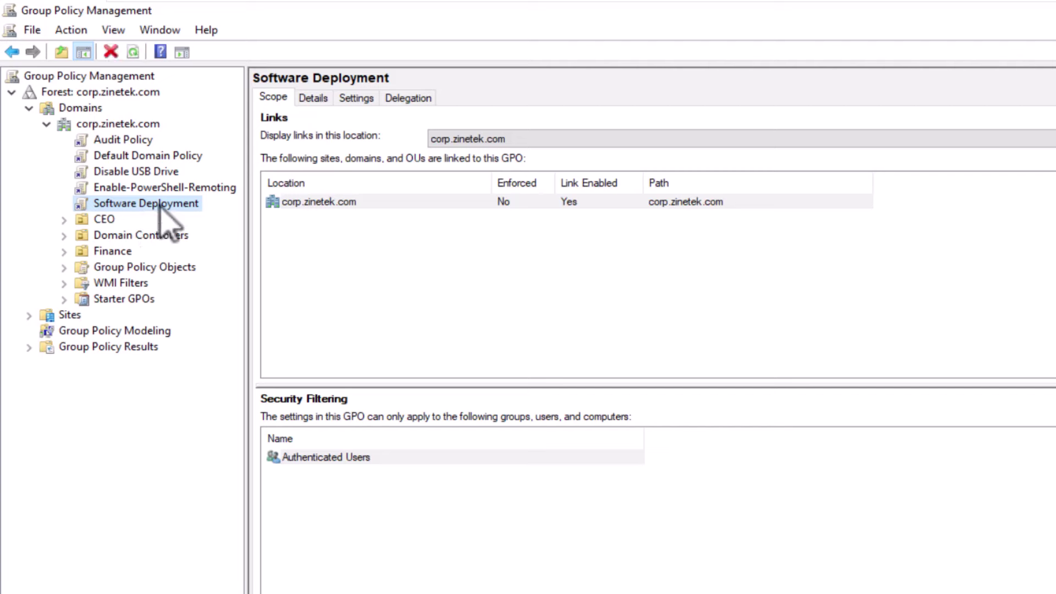
{"action": "right_click", "coordinate": [160, 204]}
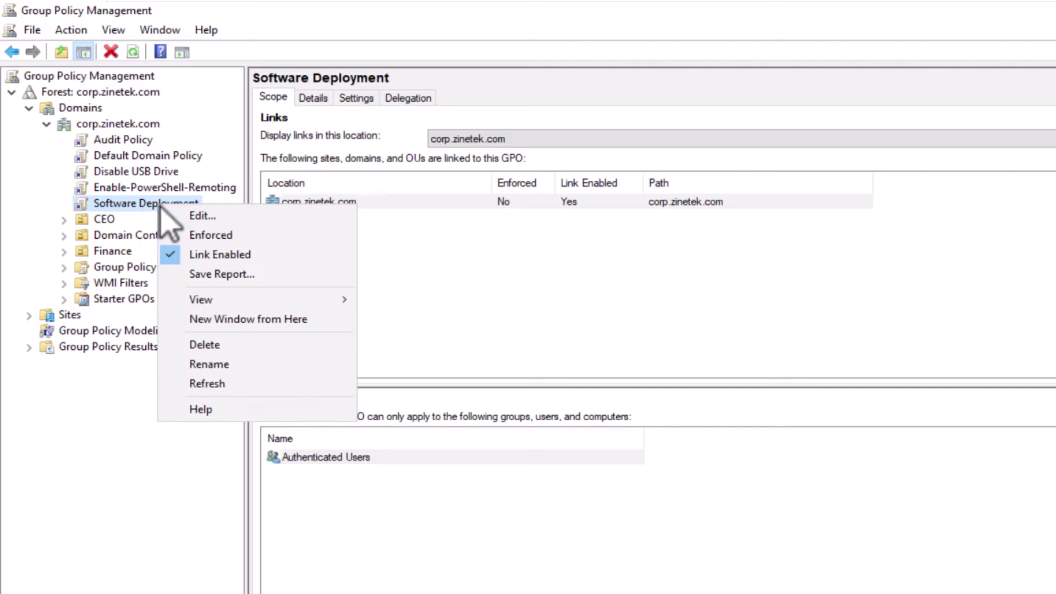
{"action": "left_click", "coordinate": [184, 216]}
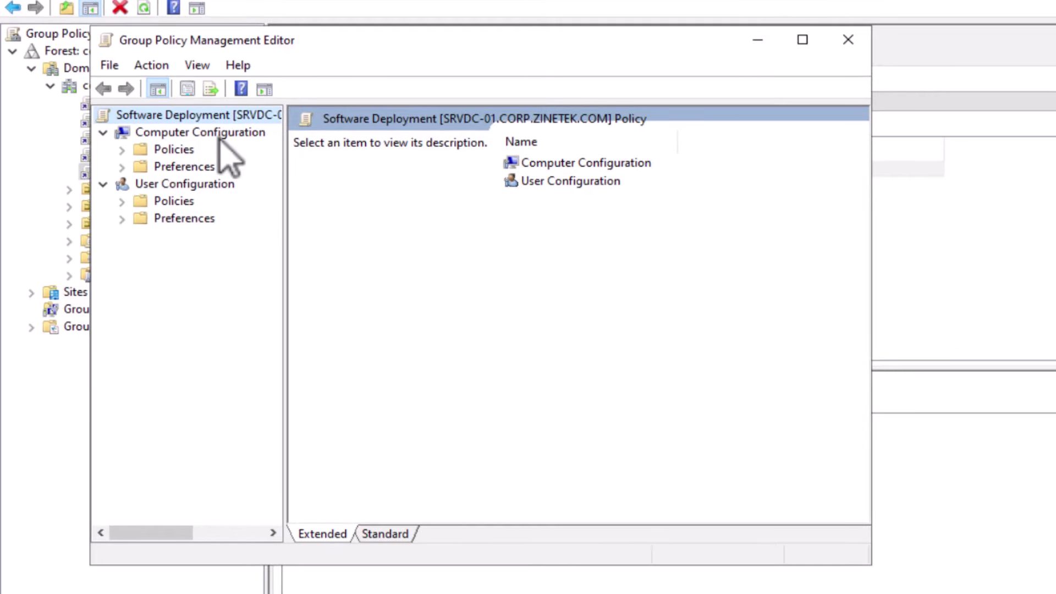
Expand Computer Configuration Policies > Software Settings and bring up Software installation's actions
{"action": "left_click", "coordinate": [122, 149]}
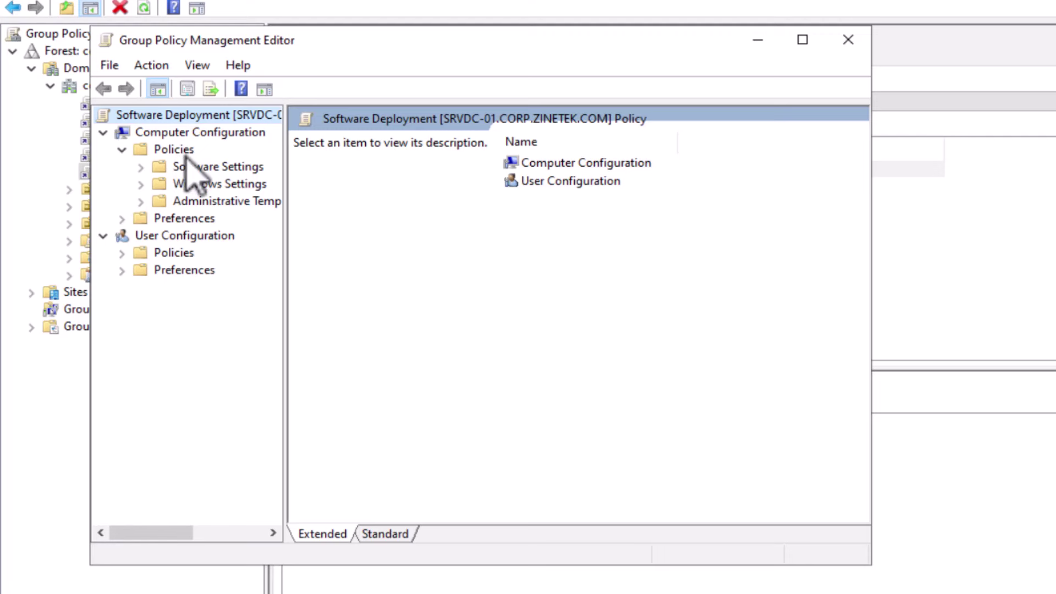
{"action": "left_click", "coordinate": [140, 167]}
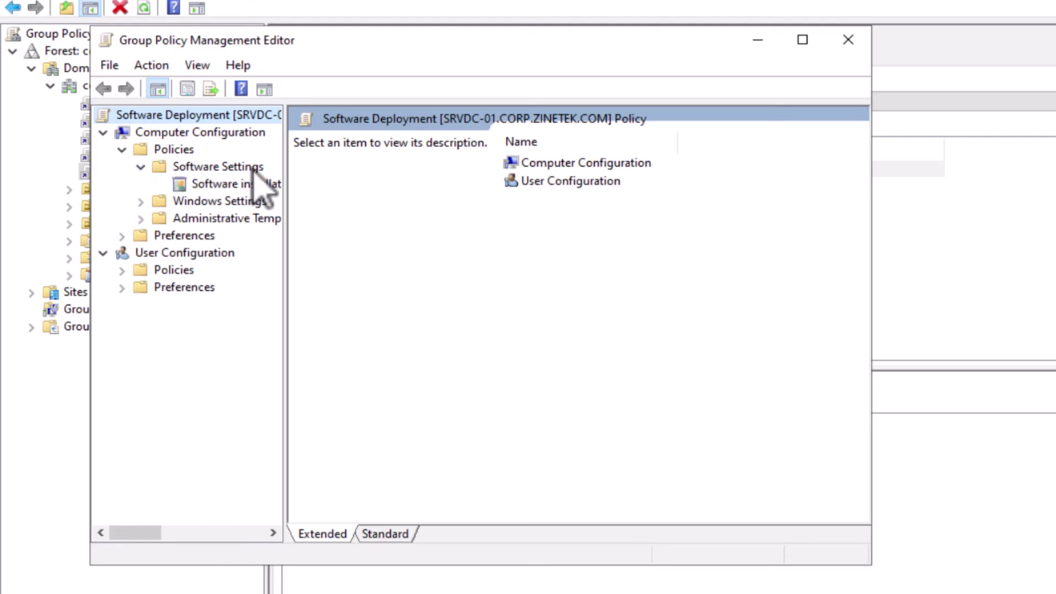
{"action": "left_click", "coordinate": [246, 185]}
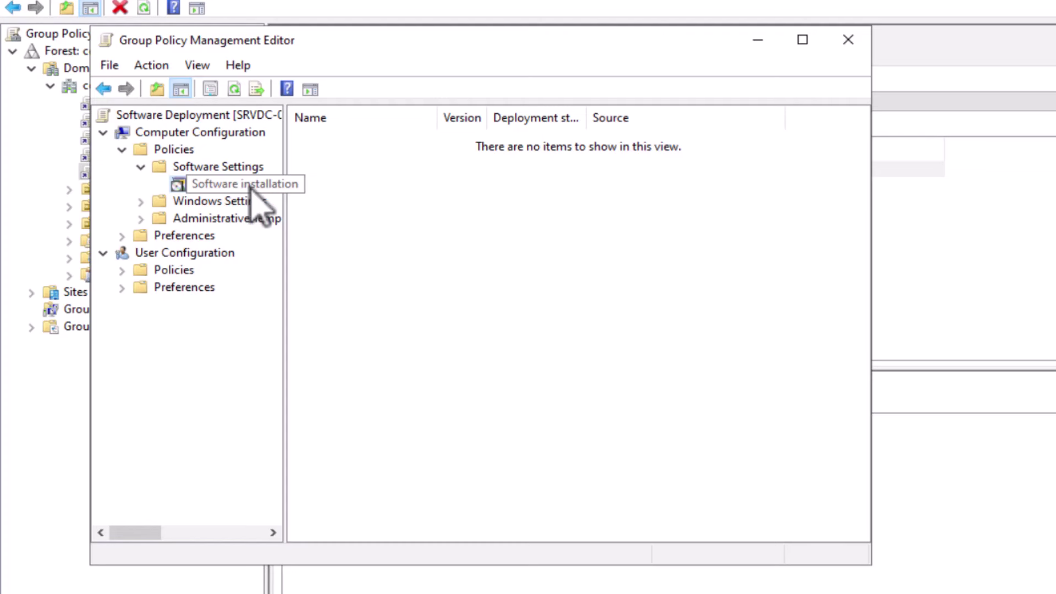
{"action": "right_click", "coordinate": [247, 186]}
Start a new package and select AcroPro.msi from the local Deploy folder on C:
{"action": "mouse_move", "coordinate": [388, 198]}
{"action": "left_click", "coordinate": [461, 199]}
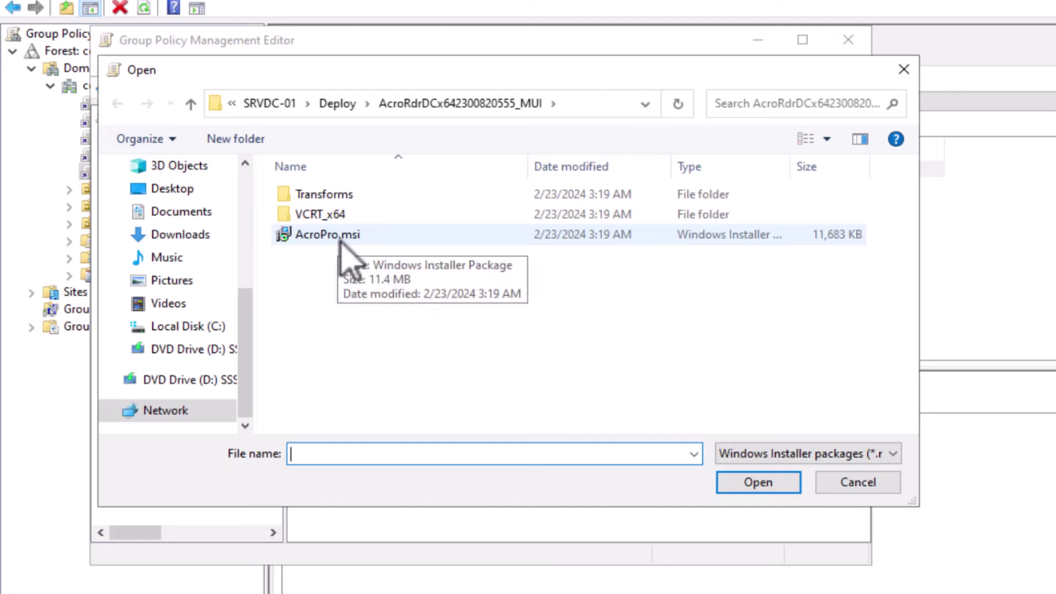
{"action": "left_click", "coordinate": [187, 329]}
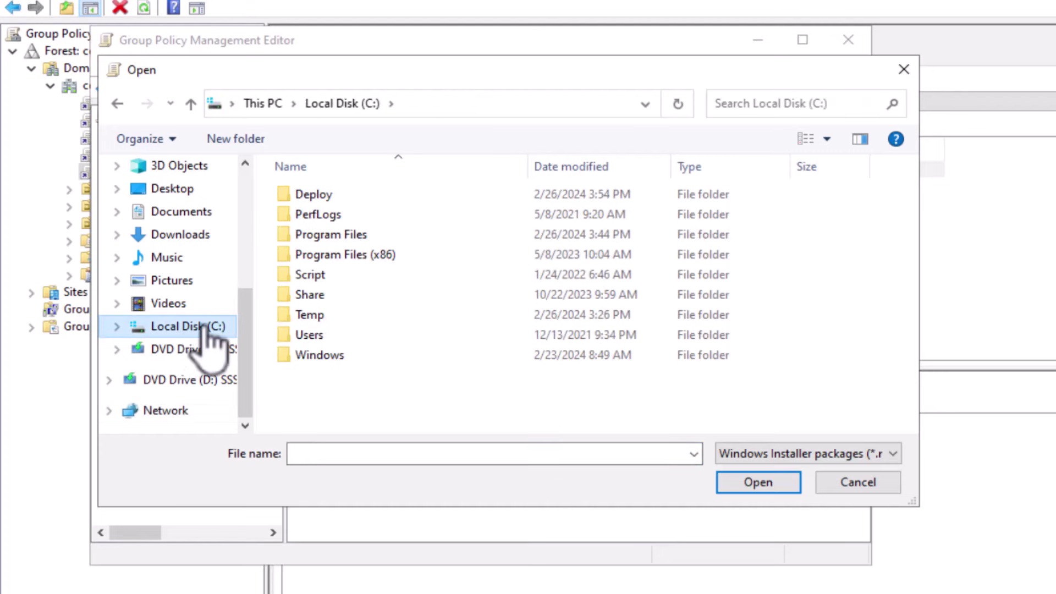
{"action": "double_click", "coordinate": [325, 196]}
{"action": "double_click", "coordinate": [329, 197]}
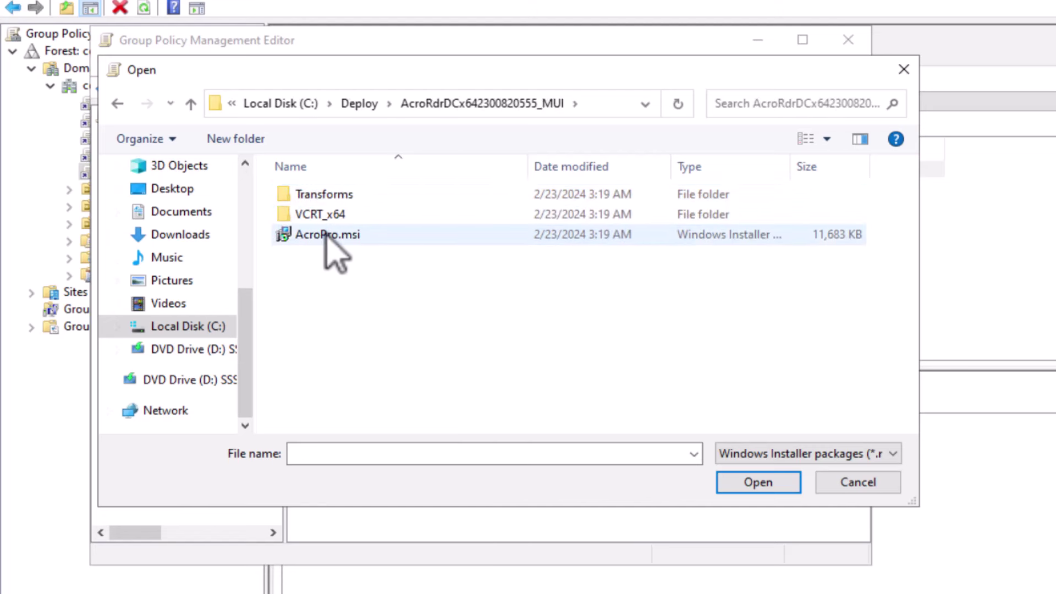
{"action": "left_click", "coordinate": [328, 235]}
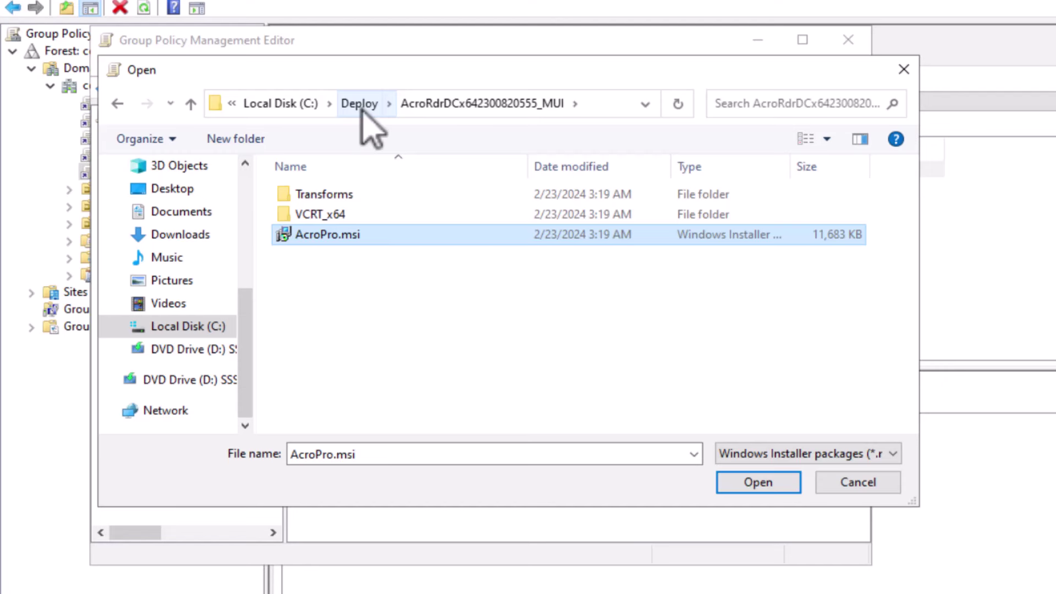
{"action": "left_click", "coordinate": [605, 104]}
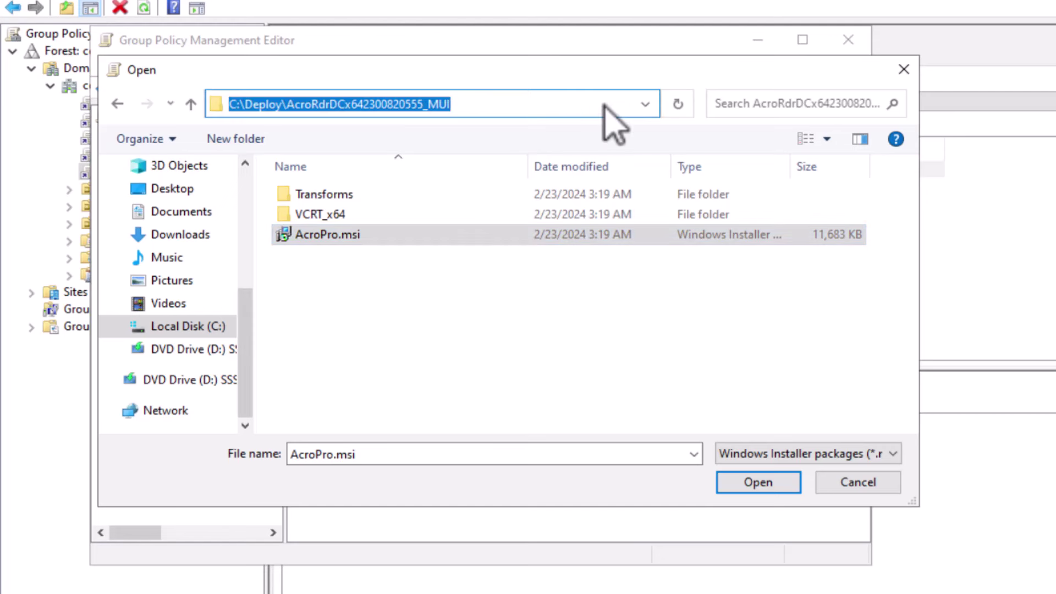
{"action": "type", "text": "\\\\"}
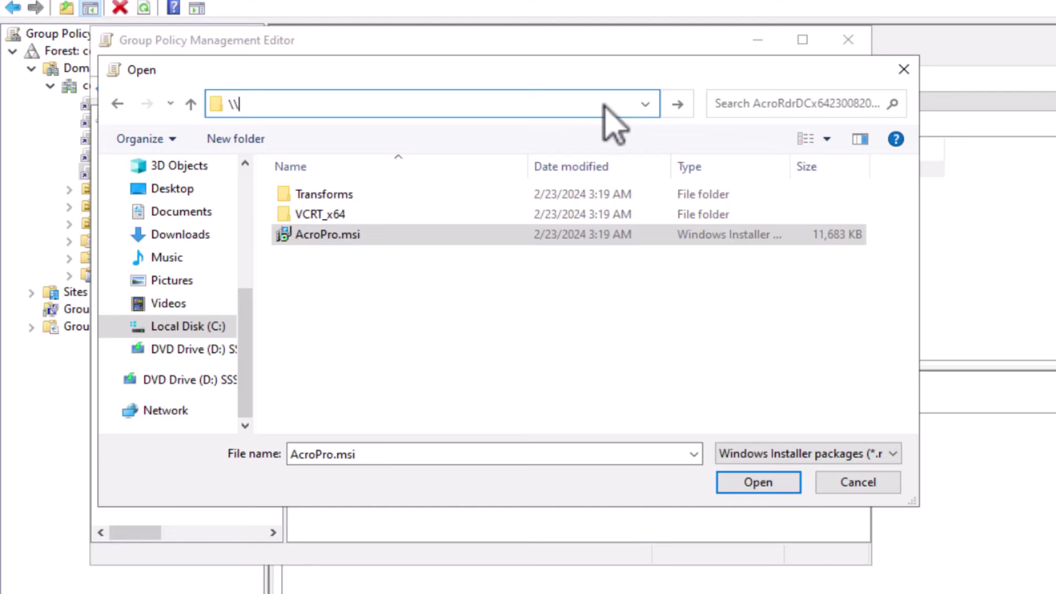
{"action": "type", "text": "SRVDC-01\\"}
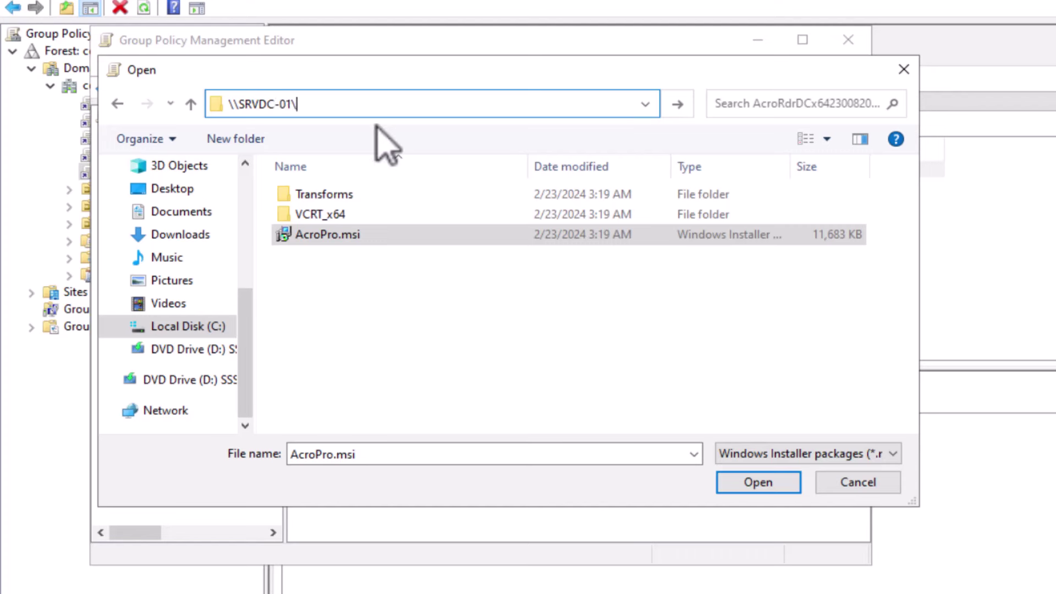
{"action": "left_click", "coordinate": [332, 144]}
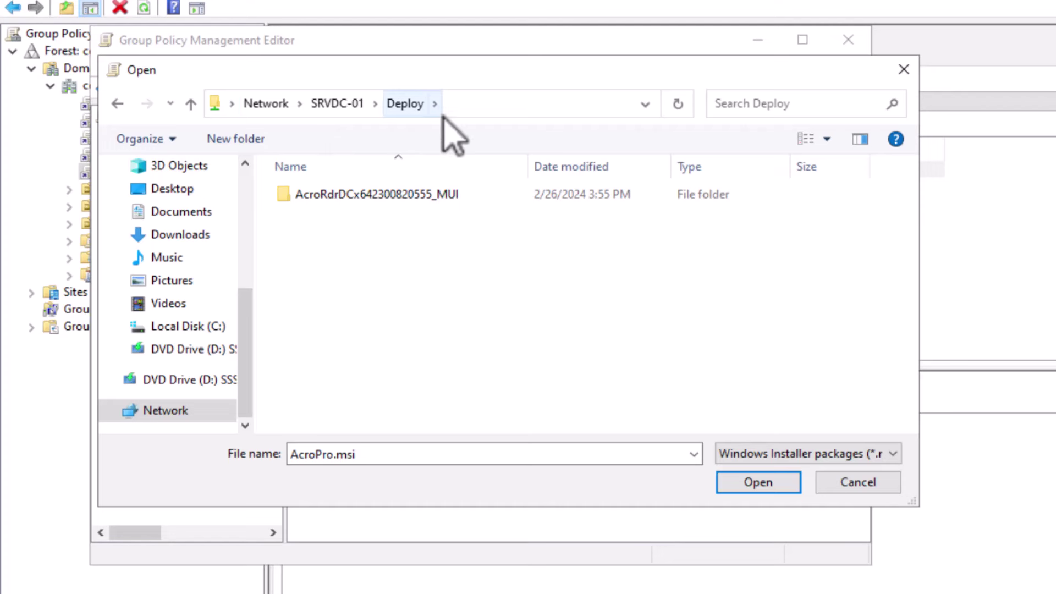
{"action": "double_click", "coordinate": [355, 196]}
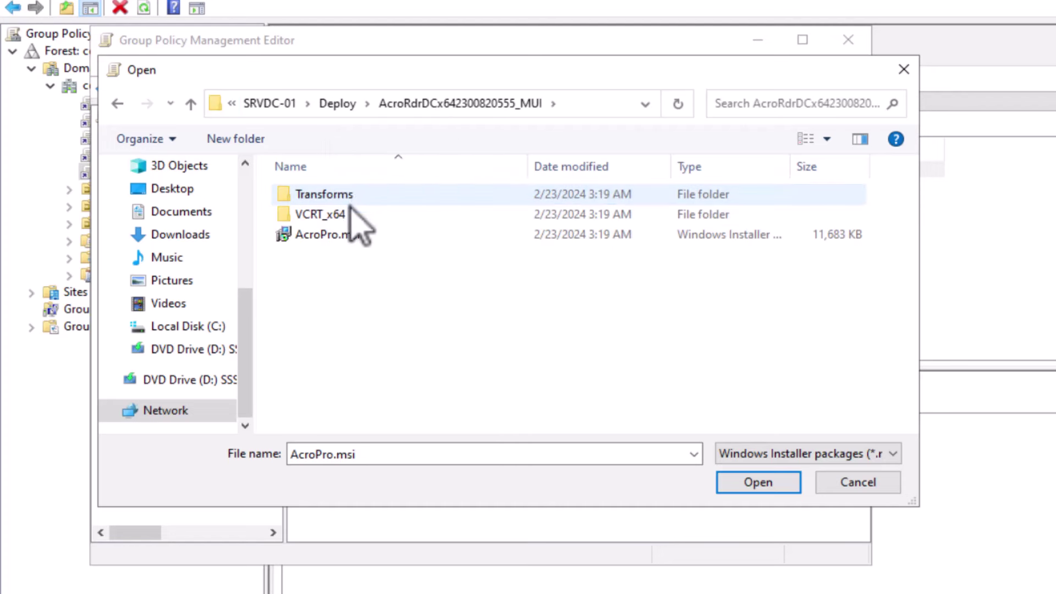
{"action": "left_click", "coordinate": [336, 234]}
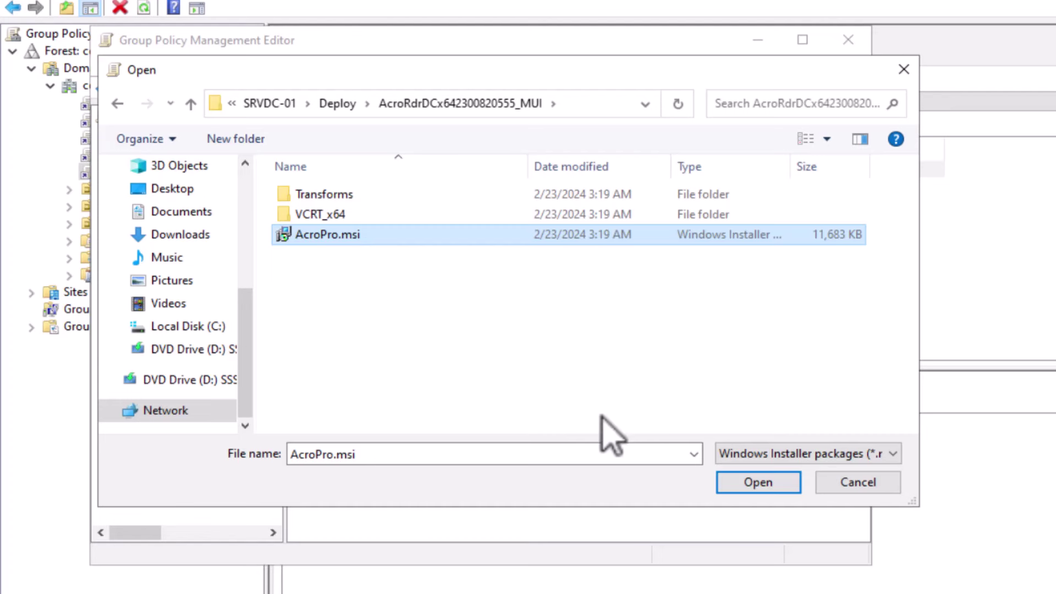
{"action": "left_click", "coordinate": [738, 485]}
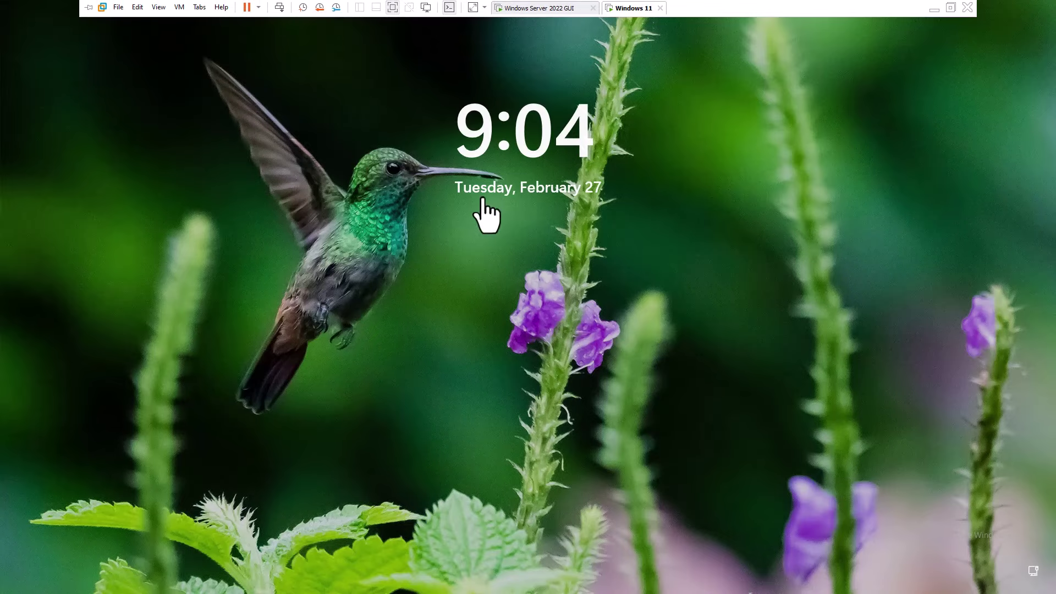
Sign in to the Windows 11 client with the account password and return to Control Panel home
{"action": "type", "text": "Pa$$w0rd"}
{"action": "key", "text": "Return"}
{"action": "left_click", "coordinate": [675, 581]}
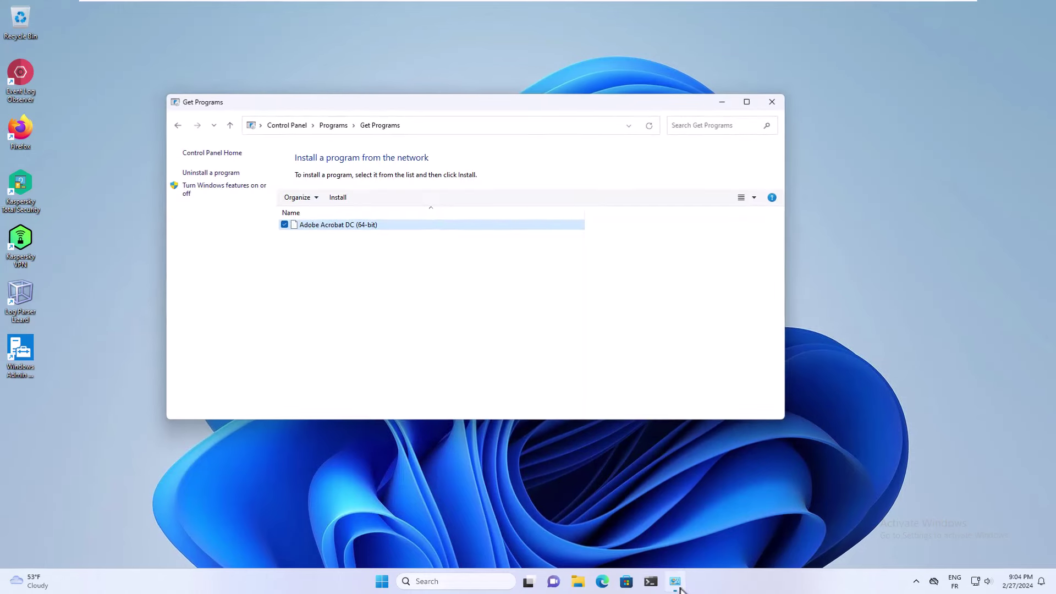
{"action": "left_click", "coordinate": [280, 121]}
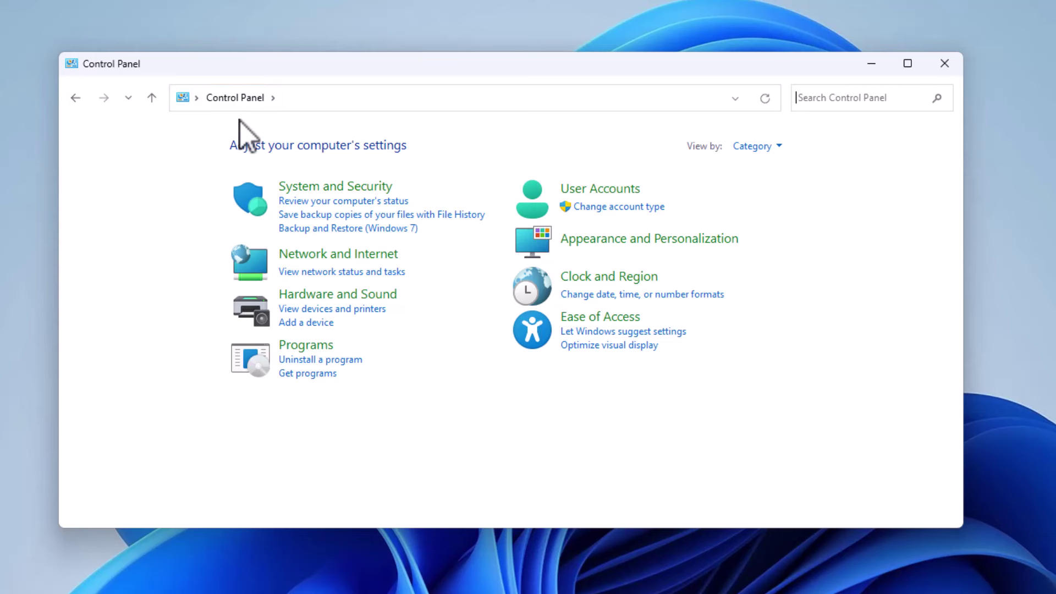
From Programs and Features' network programs list, install Adobe Acrobat DC
{"action": "left_click", "coordinate": [326, 348]}
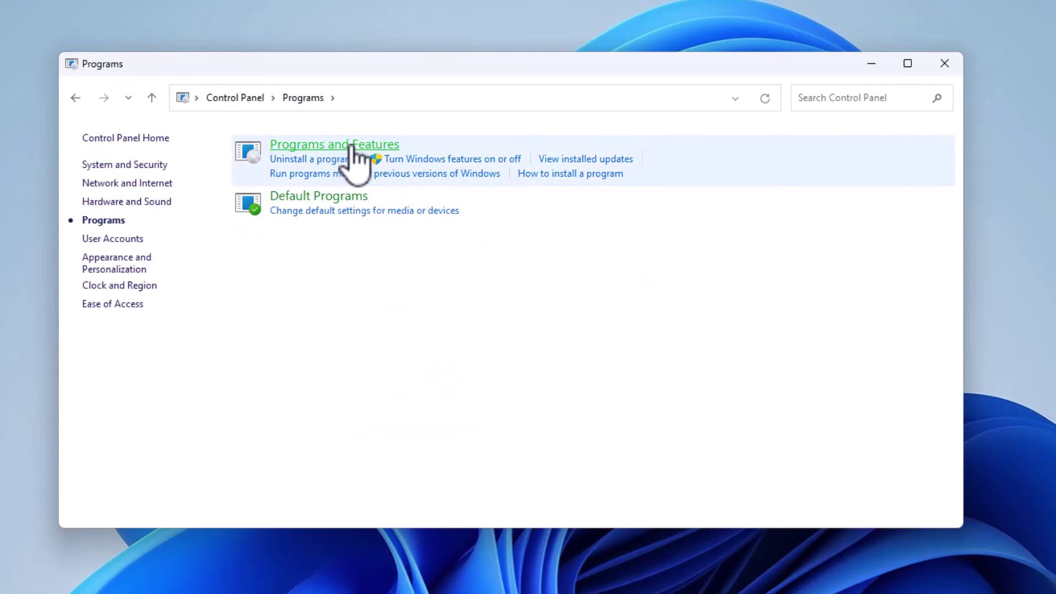
{"action": "left_click", "coordinate": [348, 145]}
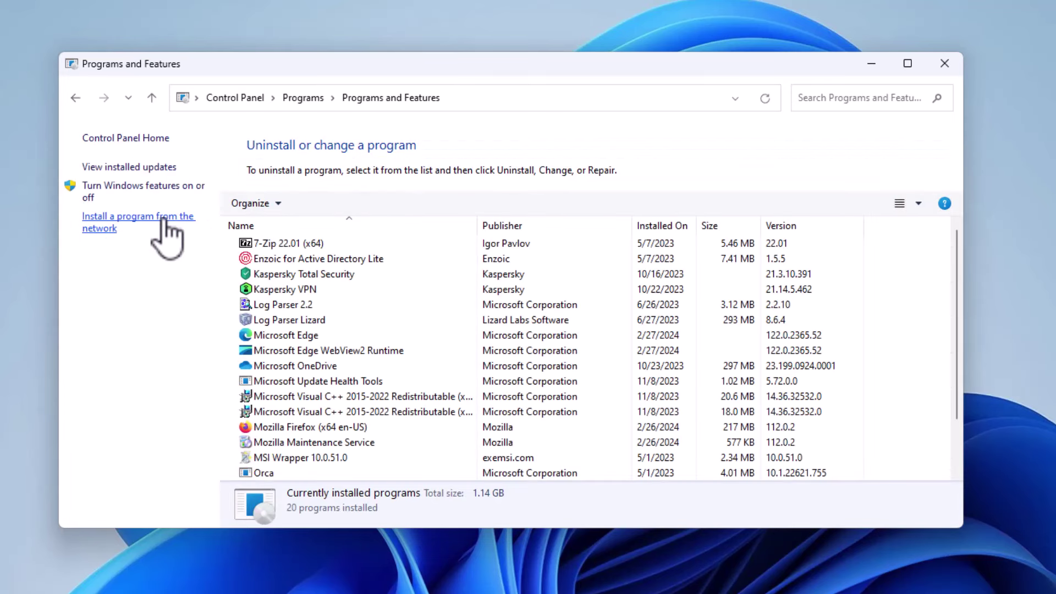
{"action": "left_click", "coordinate": [165, 223]}
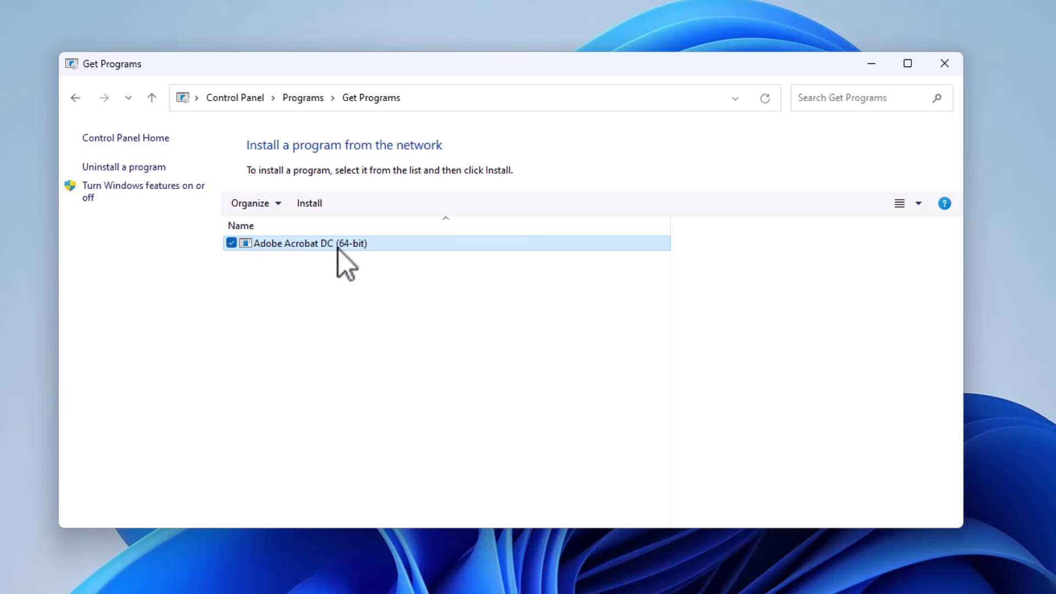
{"action": "left_click", "coordinate": [309, 204]}
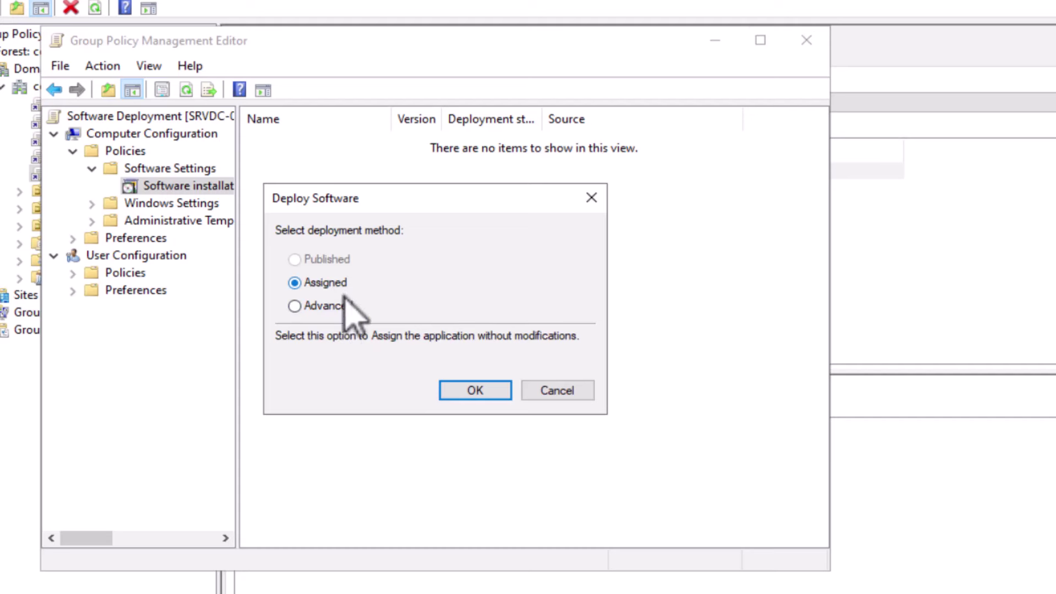
Confirm the Assigned deployment method and select the new Adobe Acrobat DC package entry
{"action": "left_click", "coordinate": [475, 390]}
{"action": "left_click", "coordinate": [319, 141]}
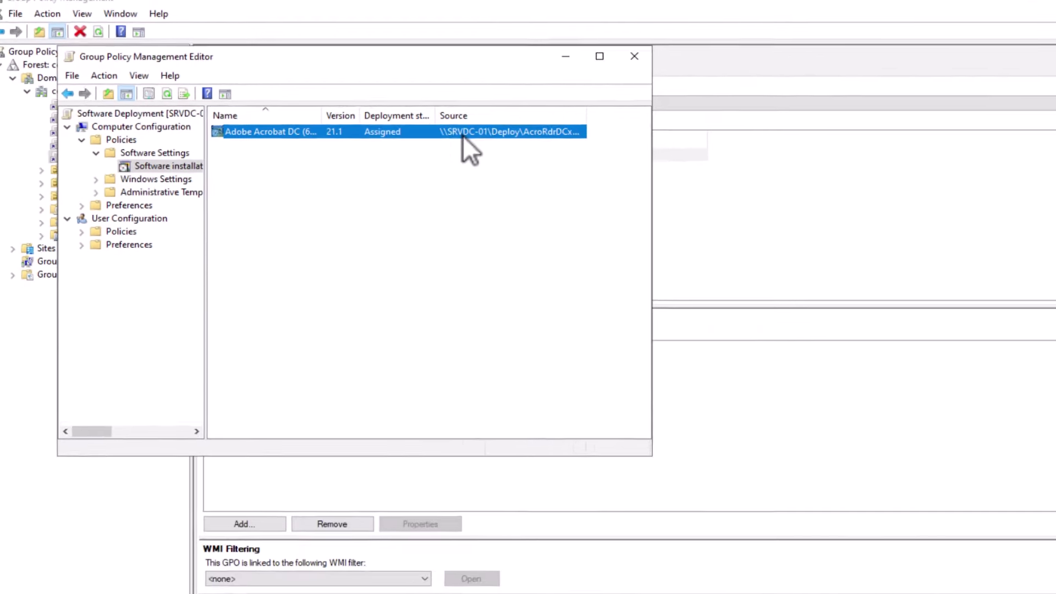
Switch to the Windows 11 client VM and minimize the Get Programs window
{"action": "mouse_move", "coordinate": [538, 5]}
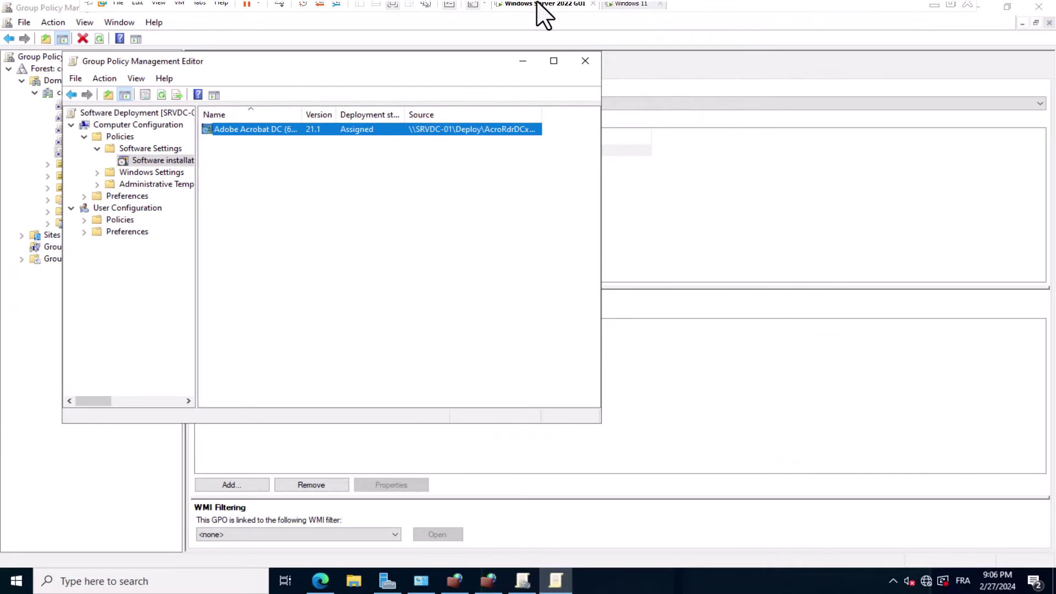
{"action": "left_click", "coordinate": [630, 4]}
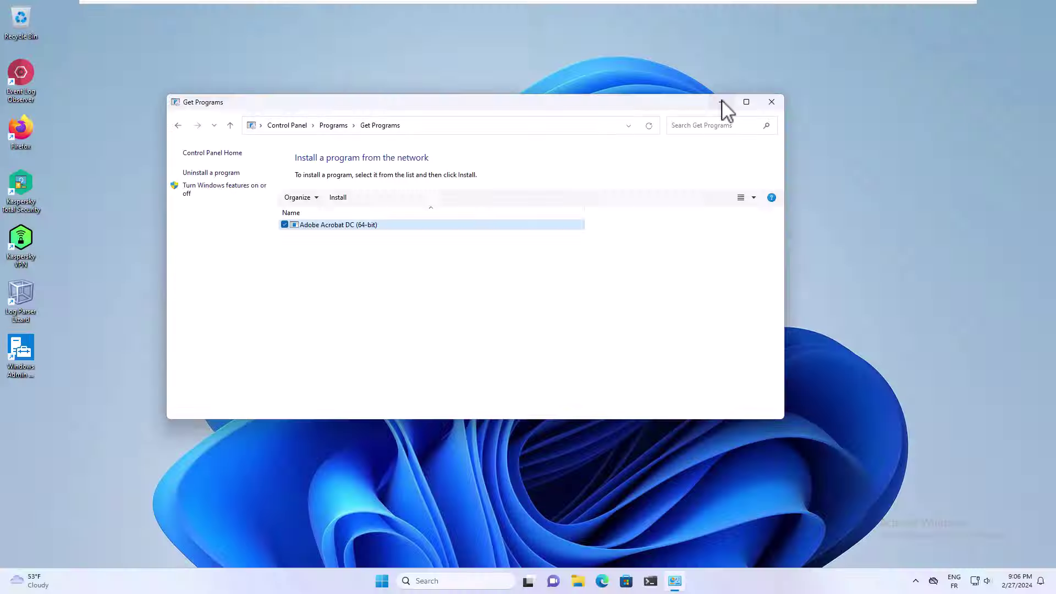
{"action": "left_click", "coordinate": [723, 102]}
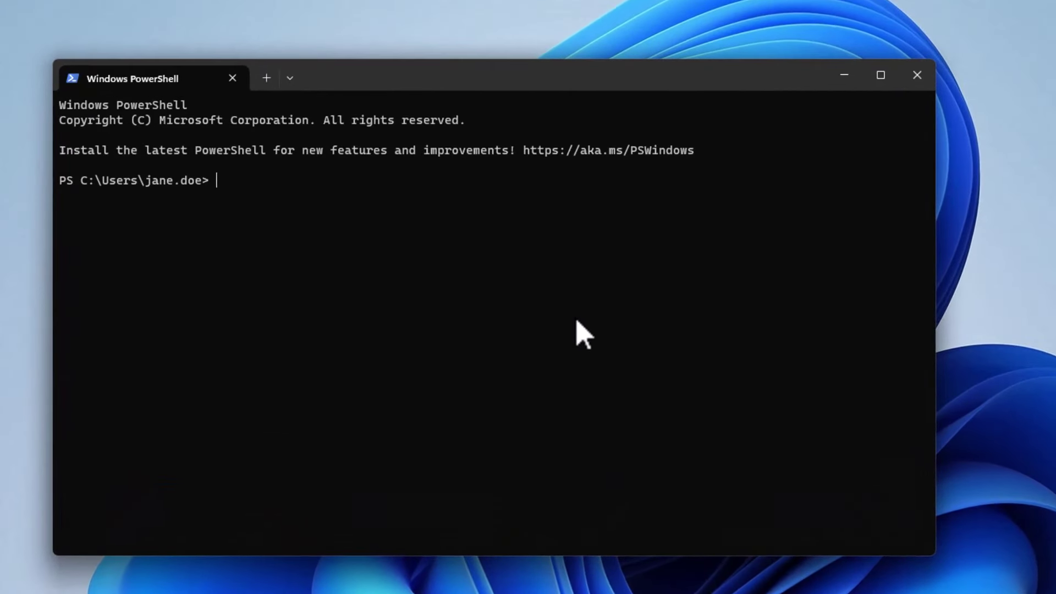
Run gpupdate /force and answer Y to restart the computer
{"action": "type", "text": "gpupdate /force"}
{"action": "key", "text": "Return"}
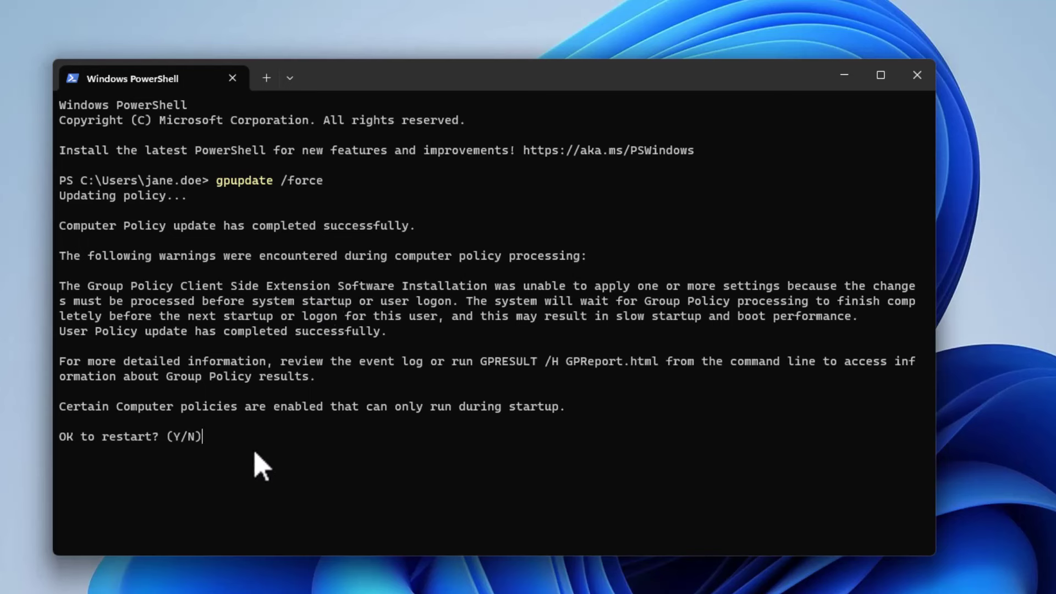
{"action": "type", "text": "Y"}
{"action": "key", "text": "Return"}
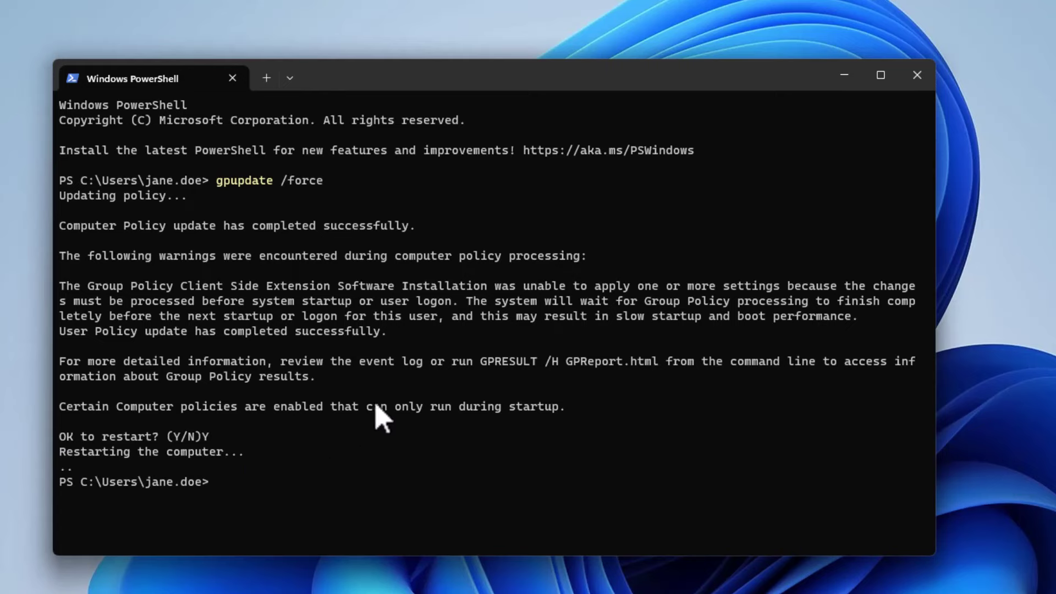